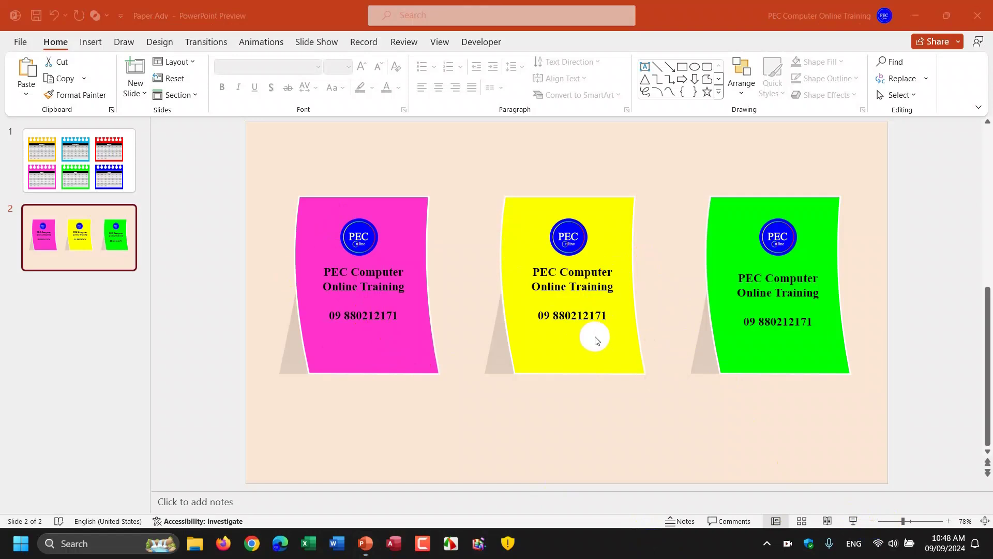
Review the existing slides, then add a new blank third slide
left_click(143, 210)
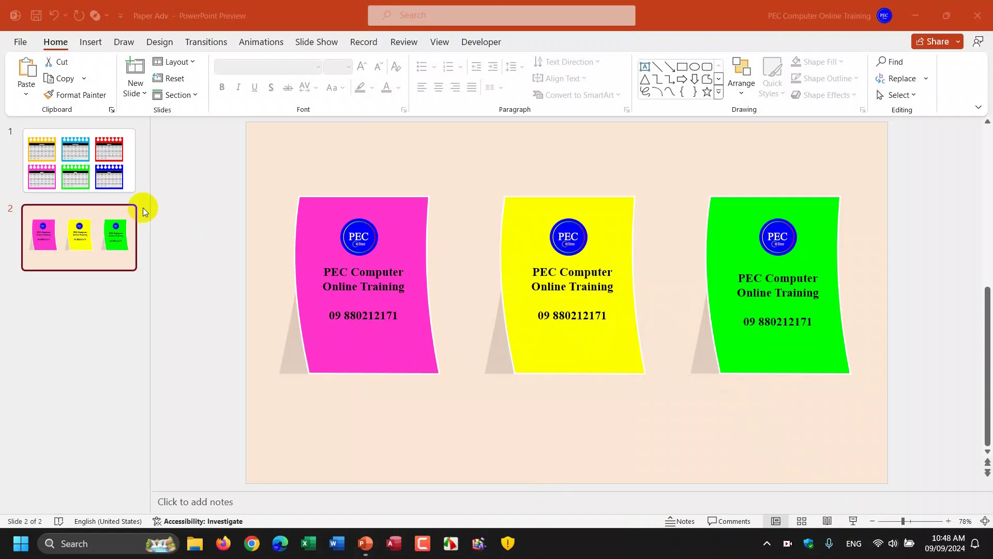
left_click(113, 191)
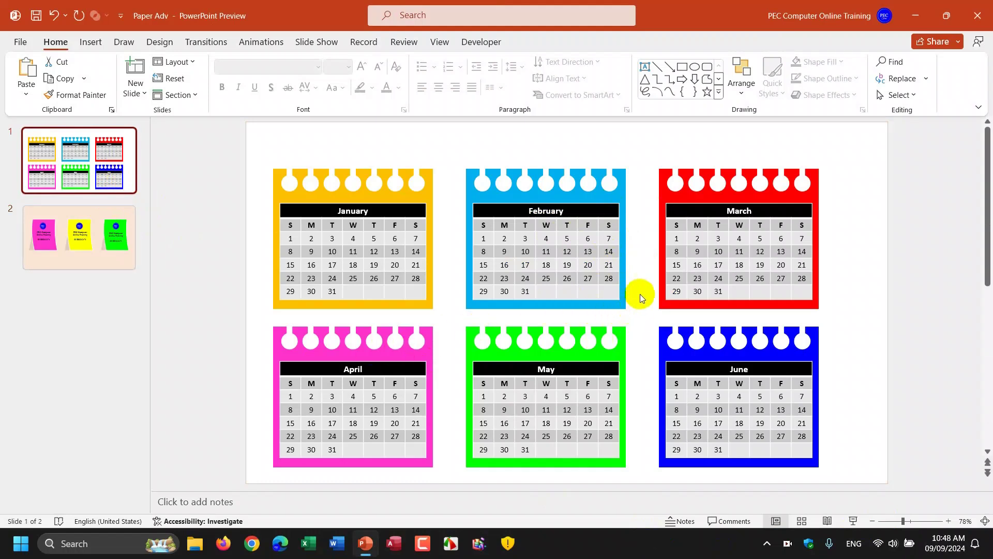
left_click(94, 255)
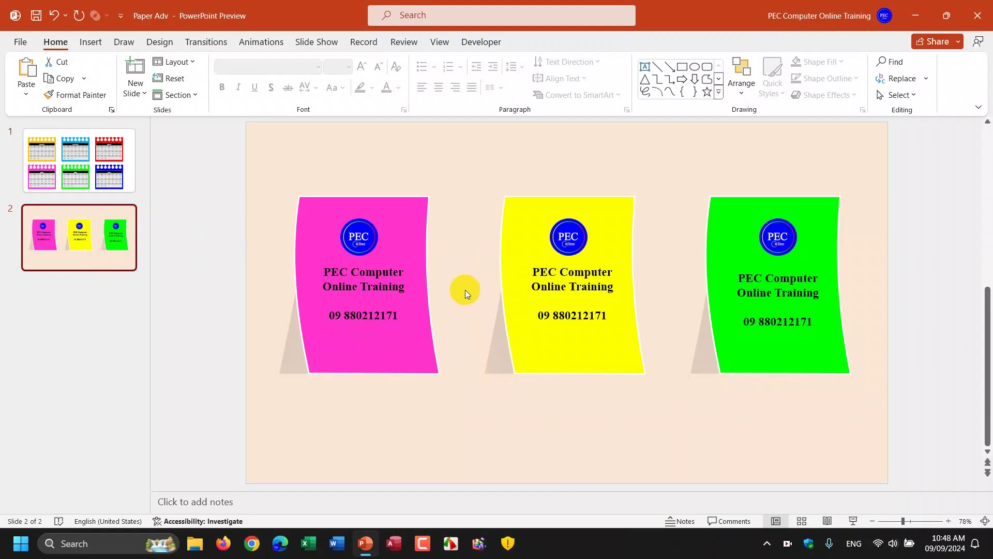
left_click(145, 94)
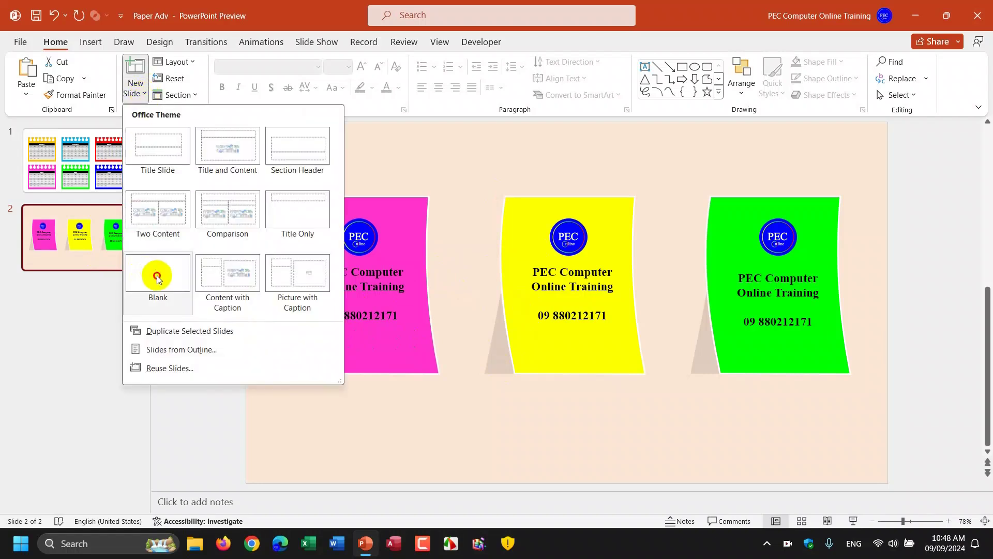
left_click(157, 275)
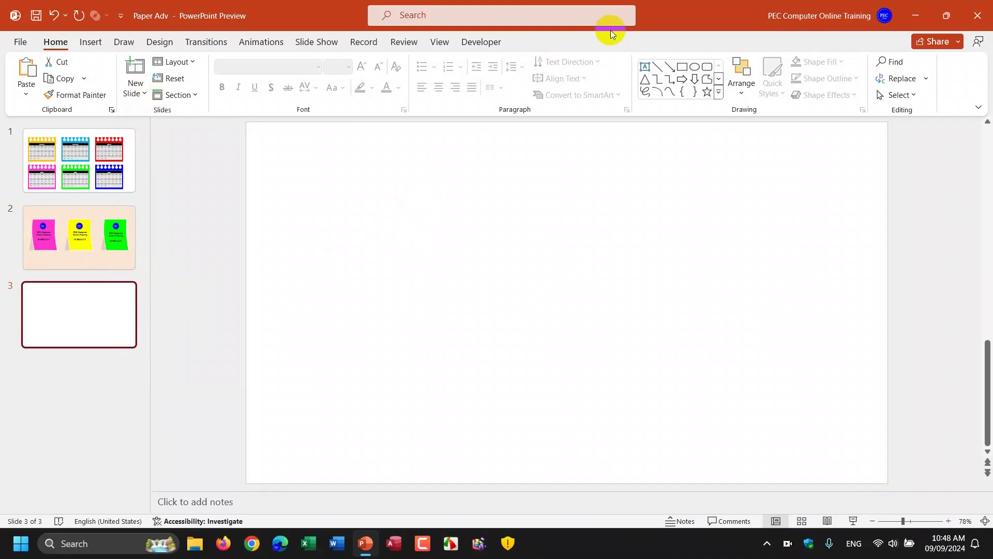
Draw a tall 3.74" by 2.77" rectangle and move it up-left, just left of centre
left_click(682, 68)
mouse_move(448, 202)
left_mouse_down()
mouse_move(467, 252)
mouse_move(579, 379)
left_mouse_up()
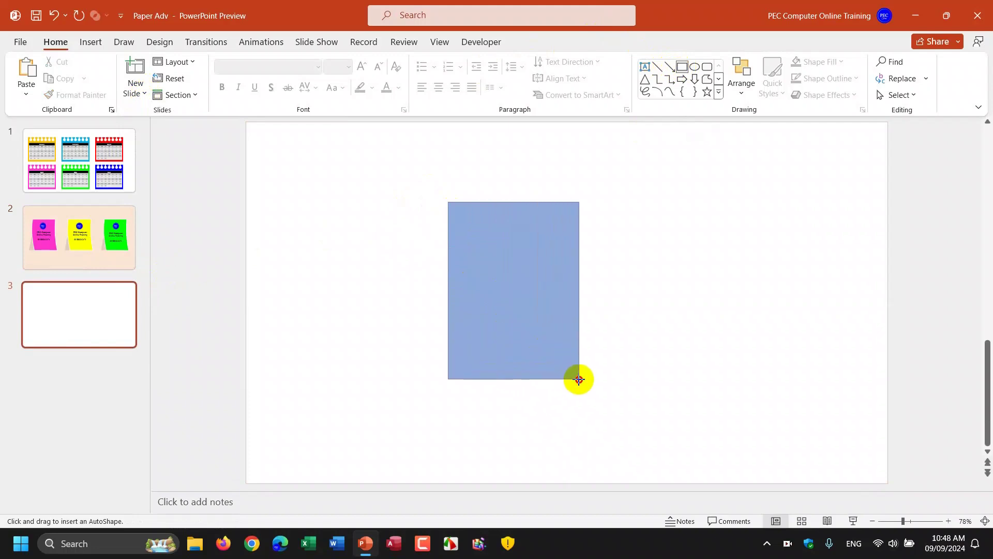
left_click_drag(579, 379, 582, 382)
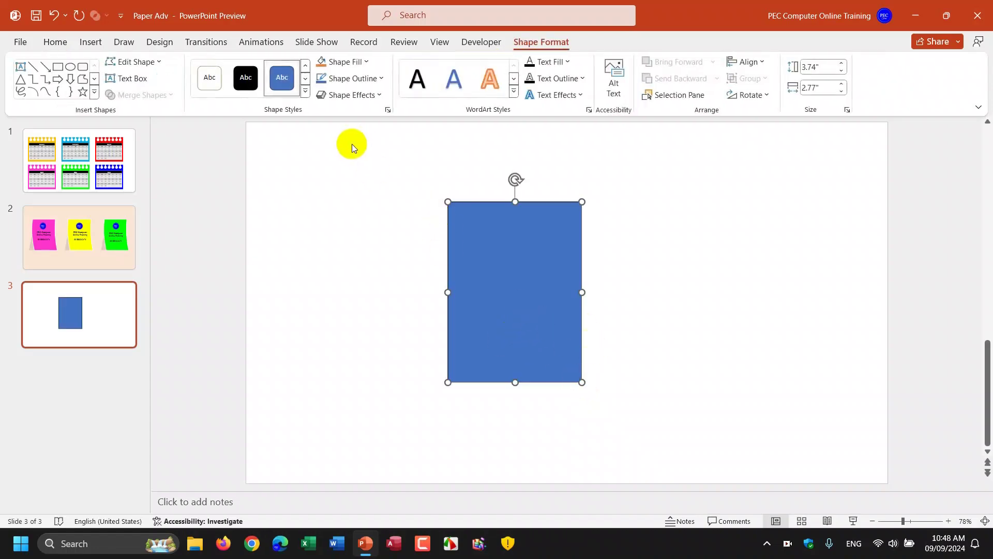
left_click(507, 247)
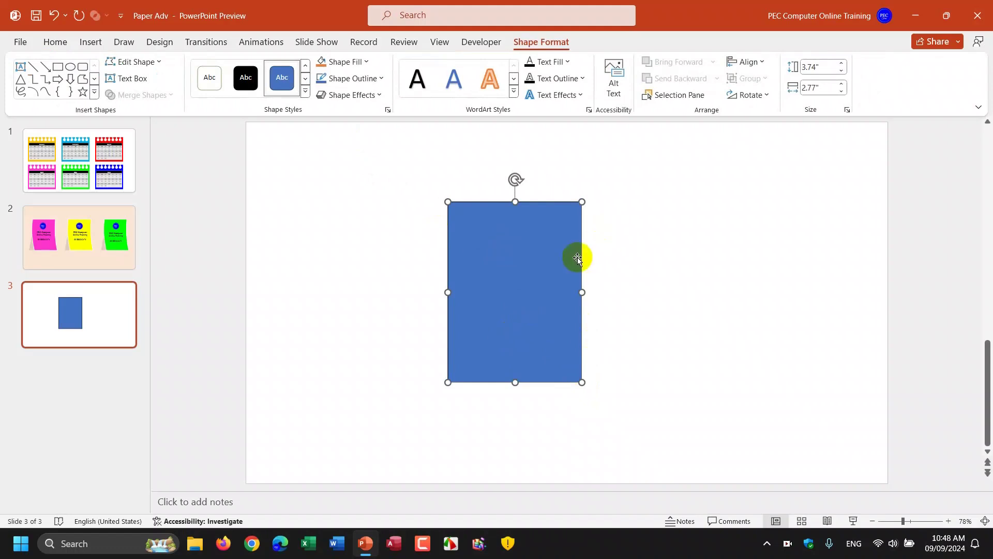
mouse_move(531, 249)
left_mouse_down()
mouse_move(501, 239)
mouse_move(501, 219)
left_mouse_up()
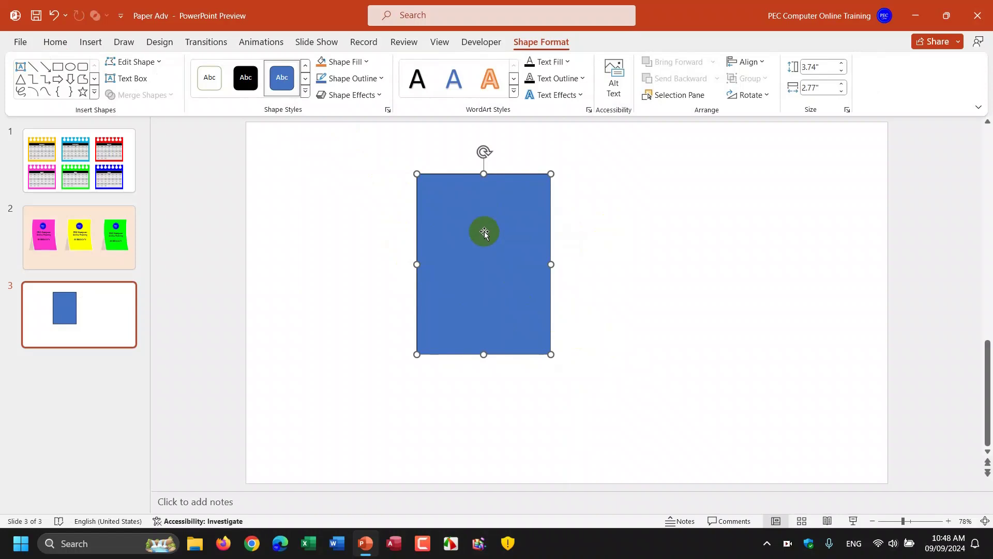
Edit the rectangle's points, shifting both bottom corners right into a slanted 3.75" by 3.2" shape
left_click(160, 62)
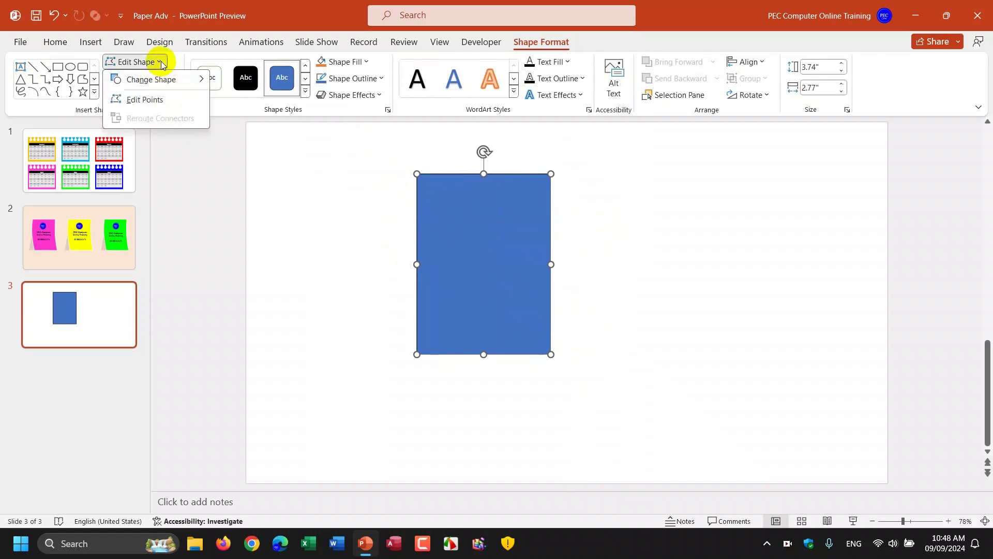
left_click(145, 100)
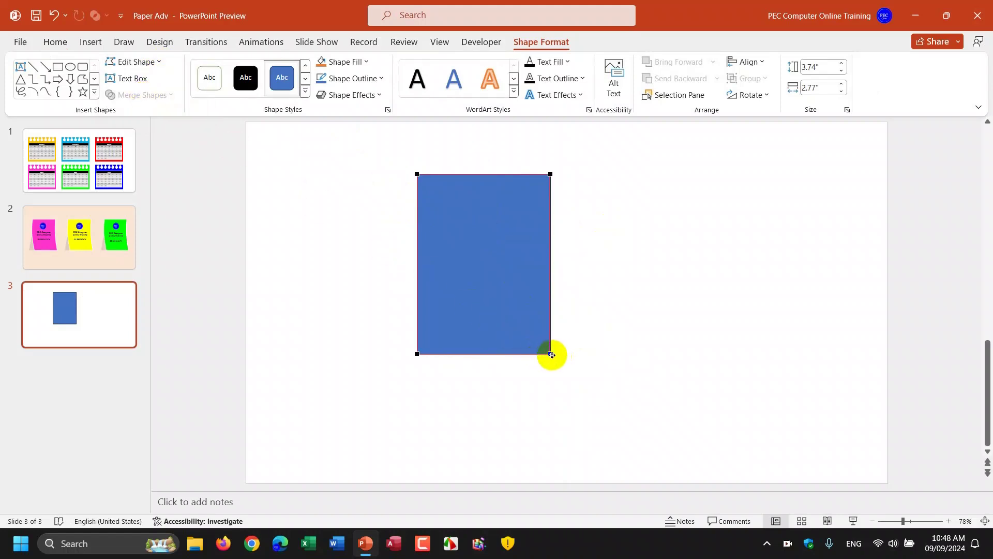
left_click(550, 354)
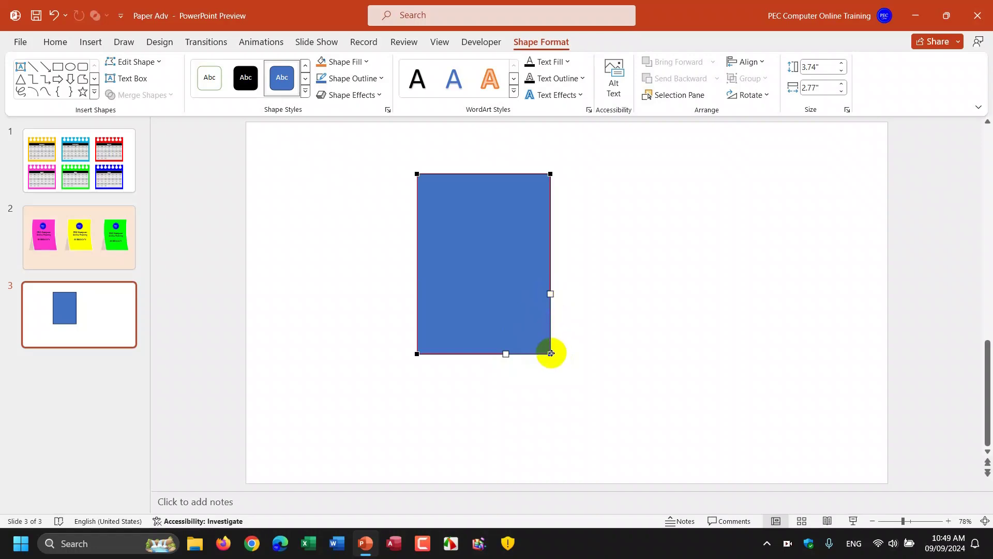
left_click_drag(551, 353, 568, 354)
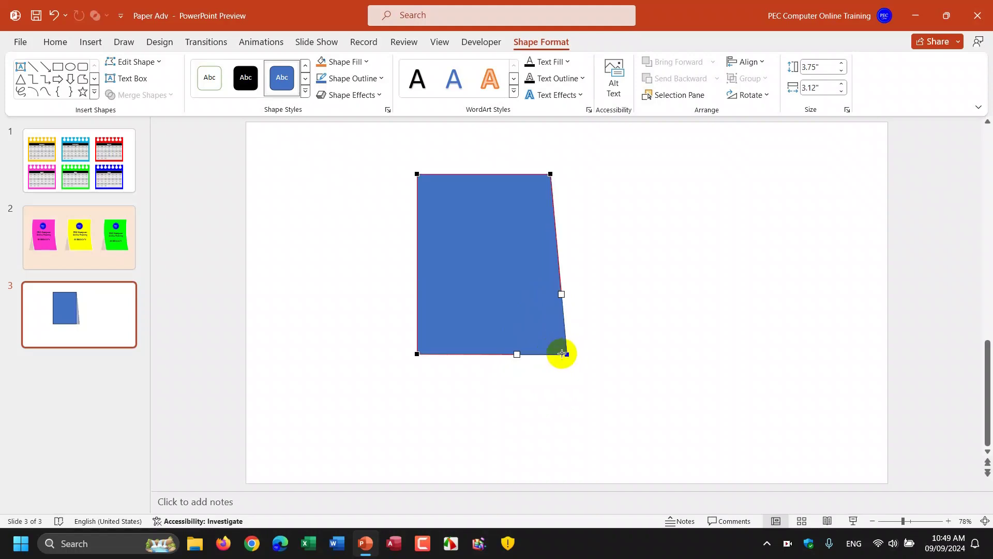
left_click(417, 354)
left_click_drag(417, 354, 432, 354)
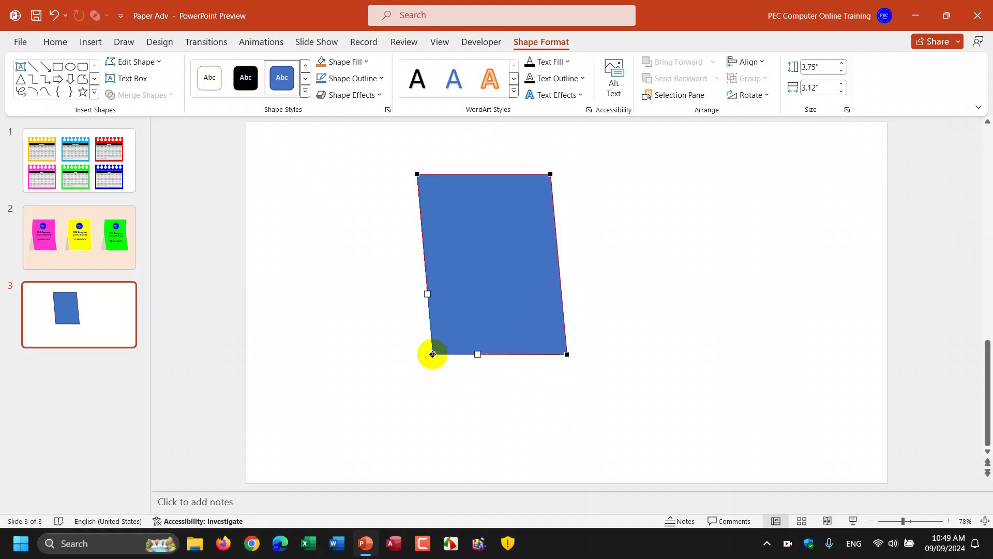
left_click(568, 355)
left_click_drag(568, 355, 571, 355)
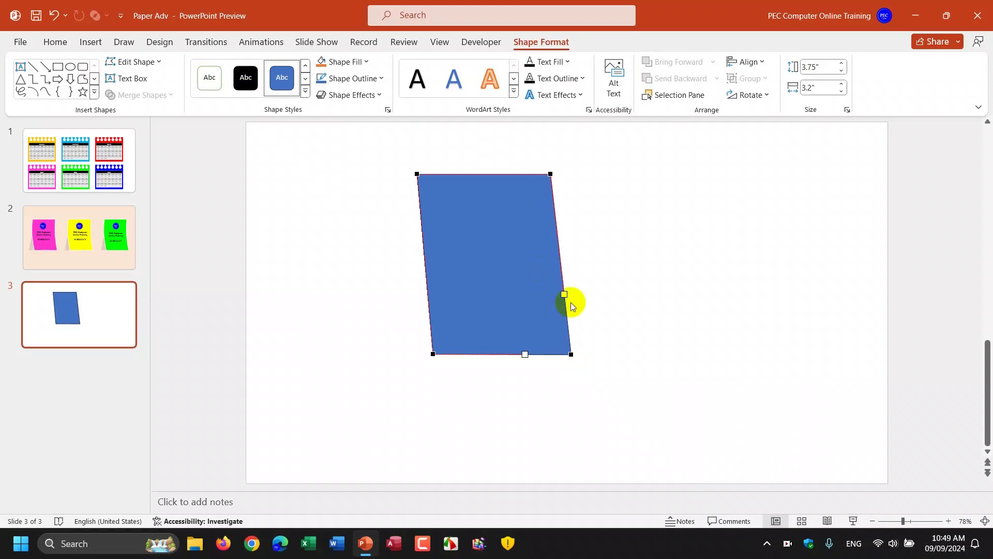
Bend the right edge inward and bow the left edge outward, reaching 3.75" by 3.24"
left_click_drag(563, 294, 550, 294)
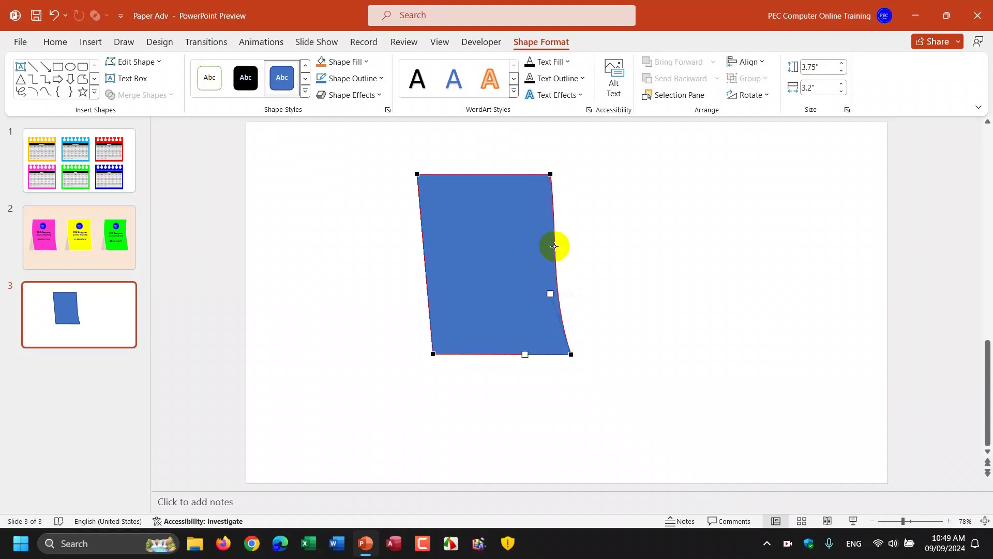
left_click(551, 173)
left_click_drag(556, 237, 550, 241)
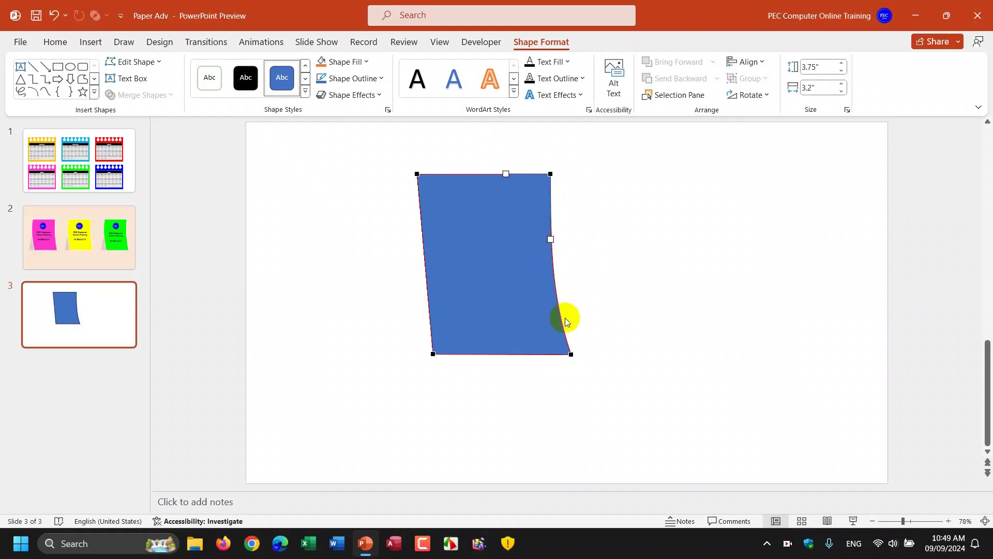
left_click(433, 354)
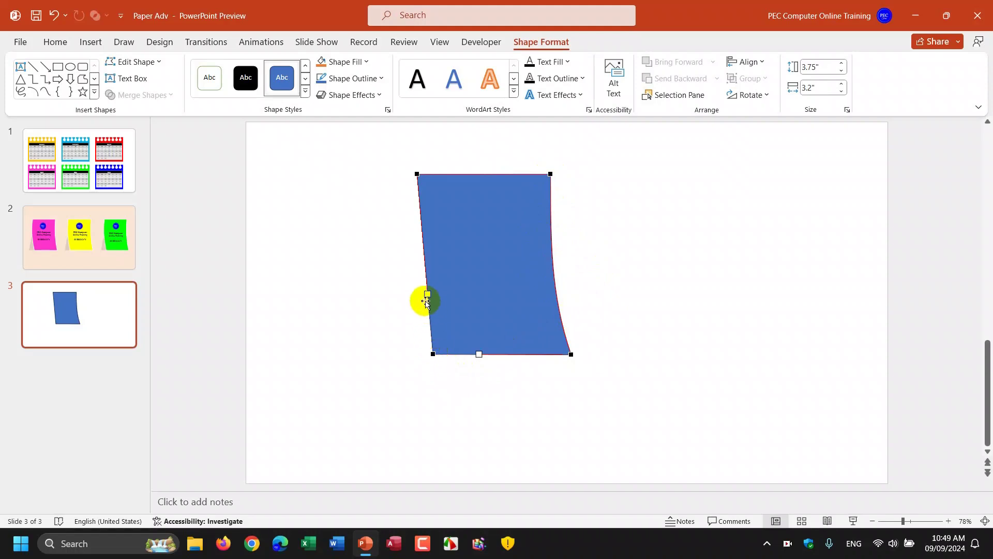
left_click_drag(428, 294, 422, 293)
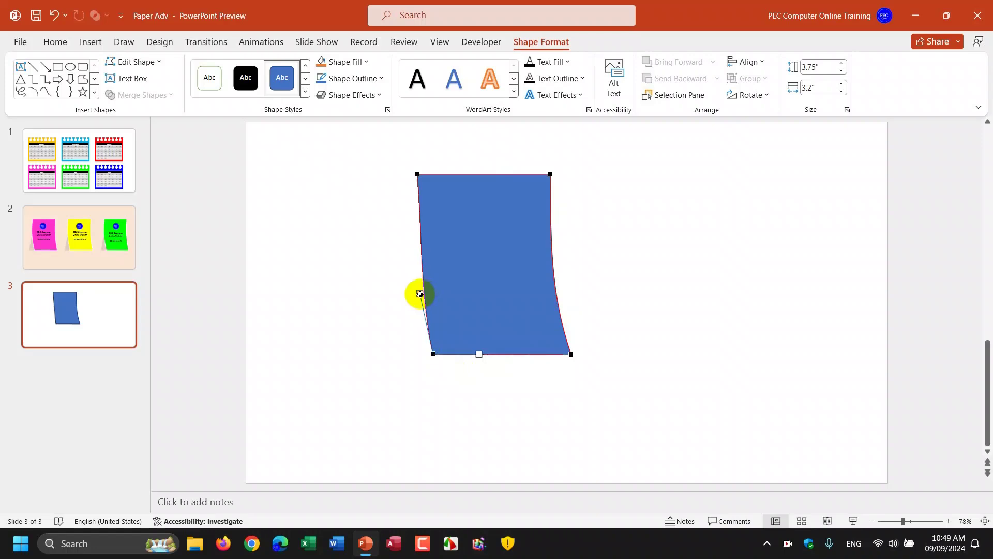
left_click(417, 174)
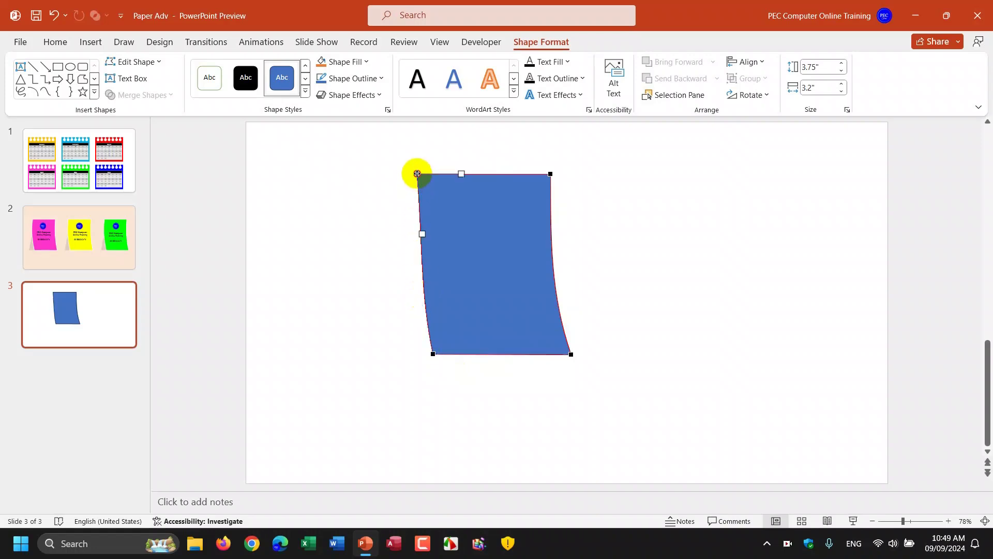
left_click_drag(423, 235, 416, 236)
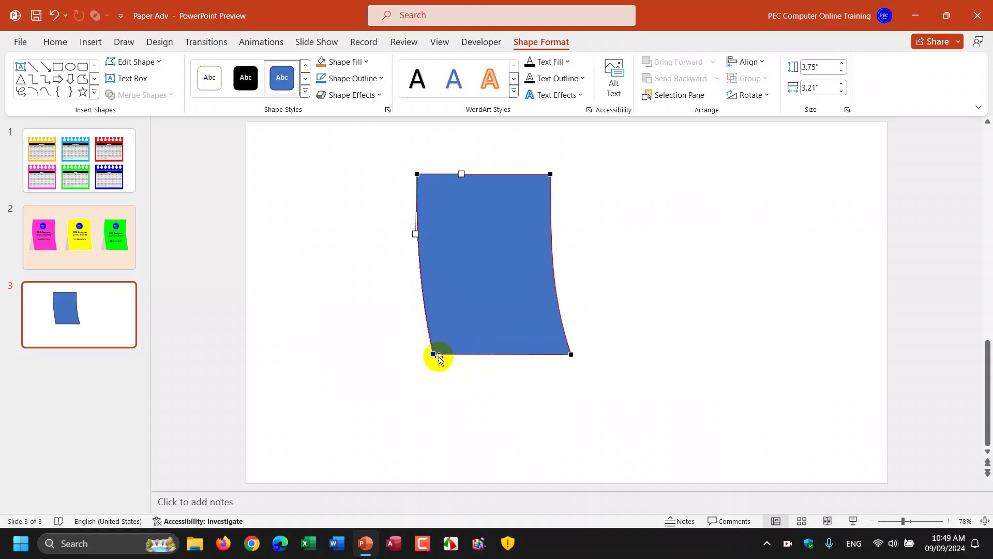
left_click_drag(415, 235, 411, 235)
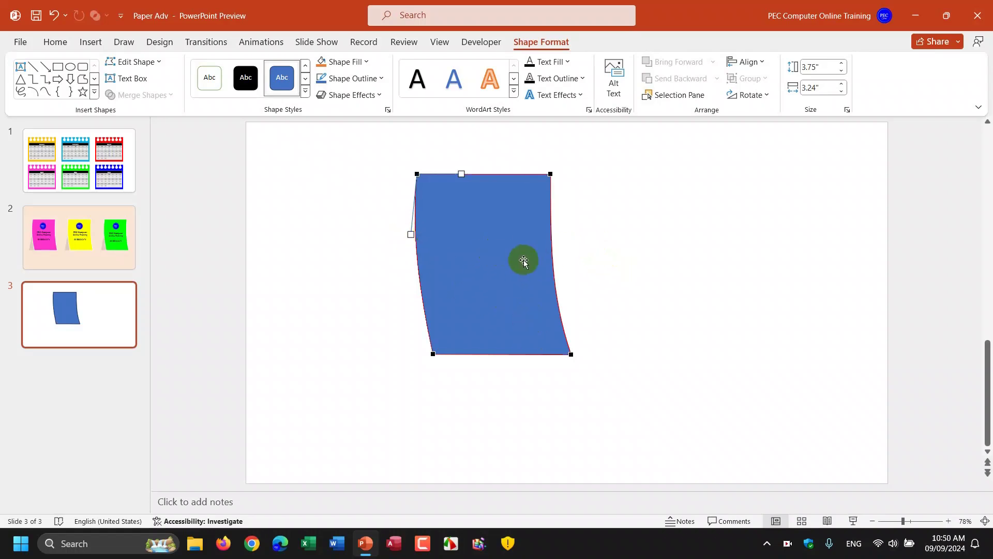
left_click(628, 234)
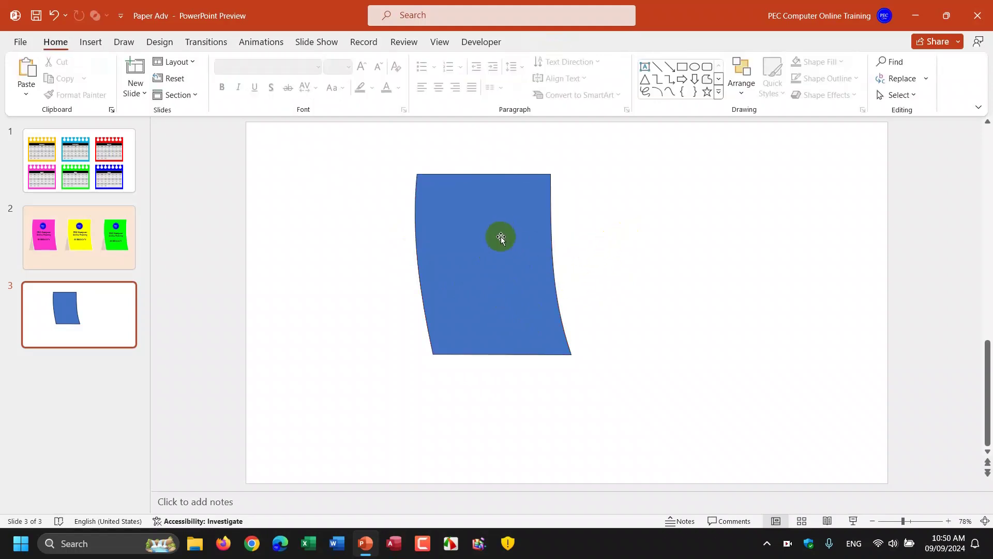
Fill the curved shape with bright pink from Recent Colors and nudge it left
left_click(512, 287)
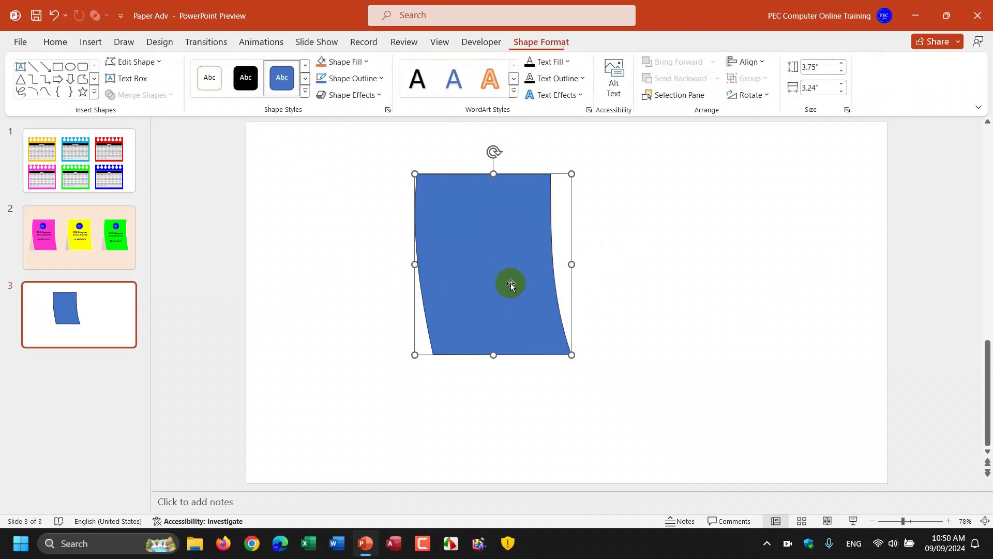
left_click(365, 61)
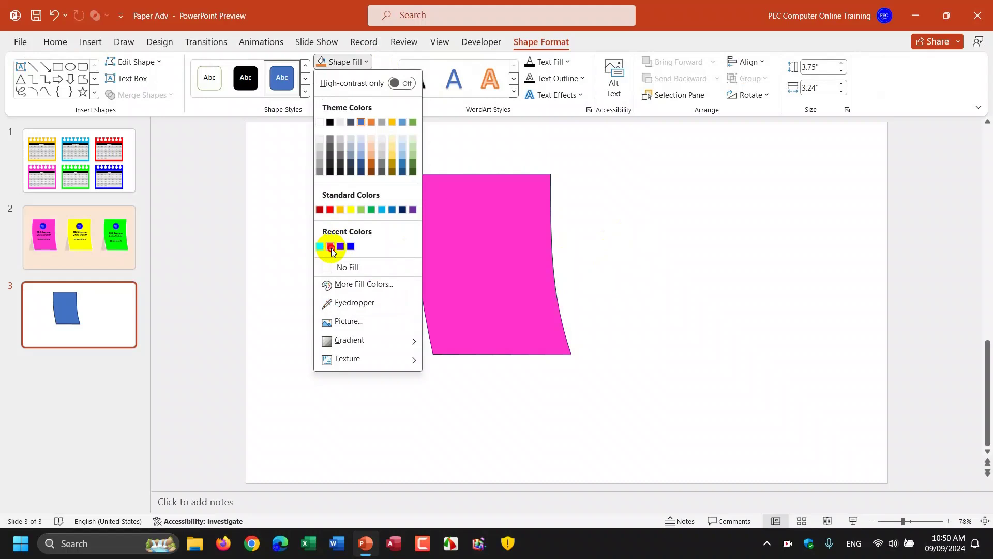
left_click(330, 247)
left_click_drag(477, 298, 424, 308)
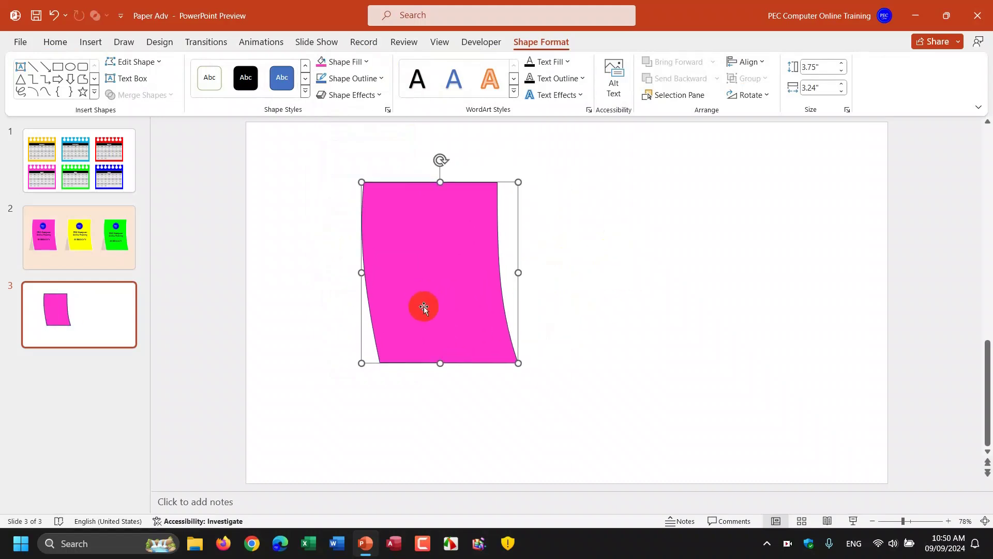
Place a copy of the pink shape to the right and flip it horizontally
left_click_drag(425, 309, 597, 289)
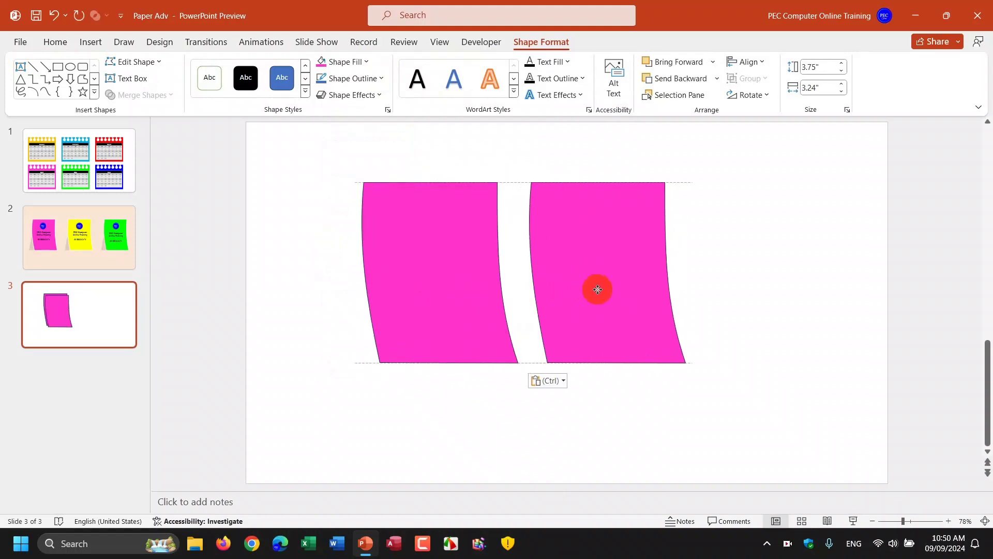
left_click(597, 289)
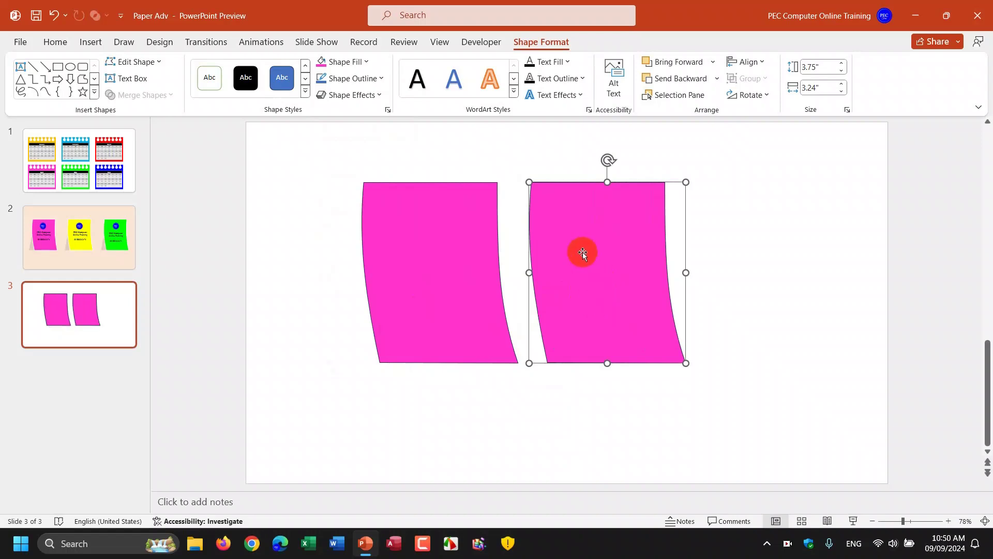
left_click(767, 96)
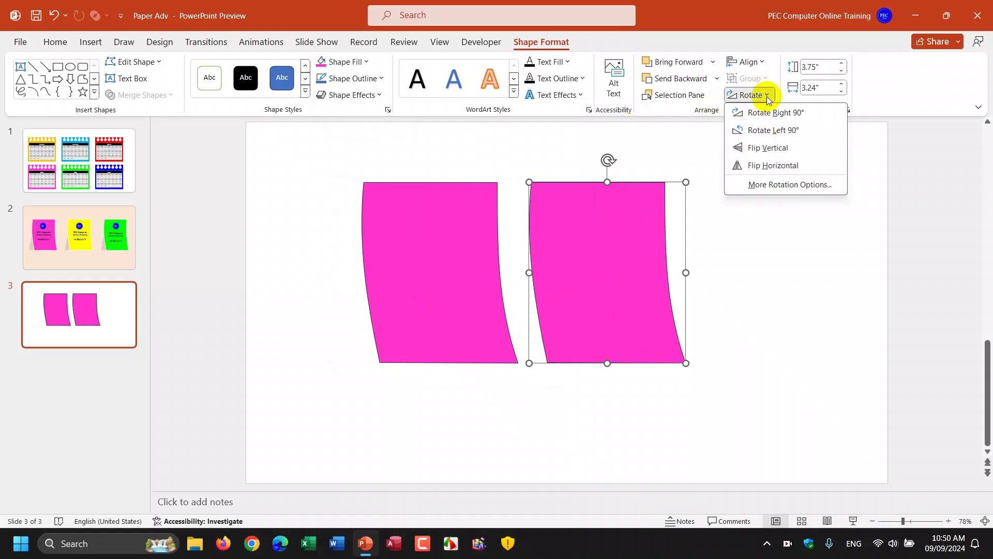
left_click(774, 167)
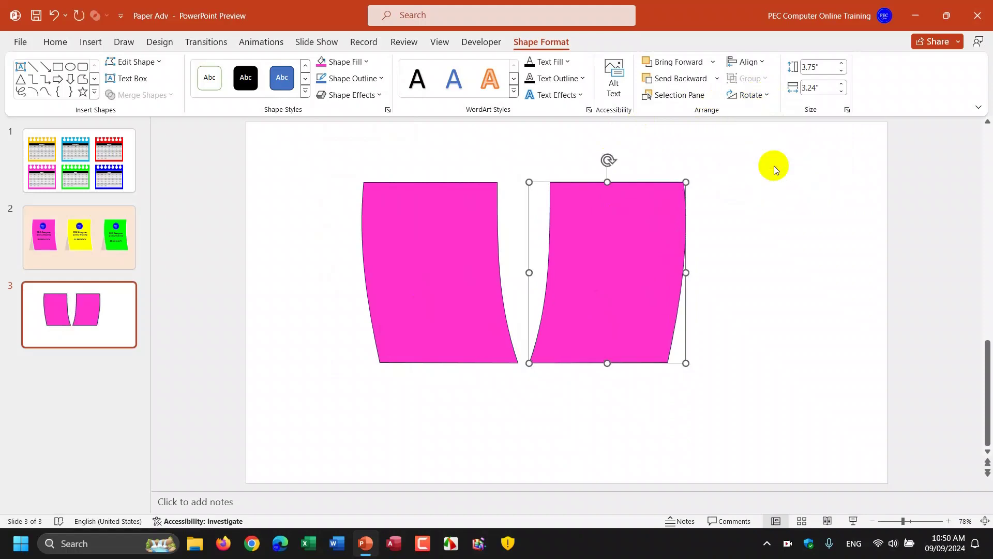
Set the copied card's Shape Outline to No Outline
left_click(587, 226)
left_click(382, 79)
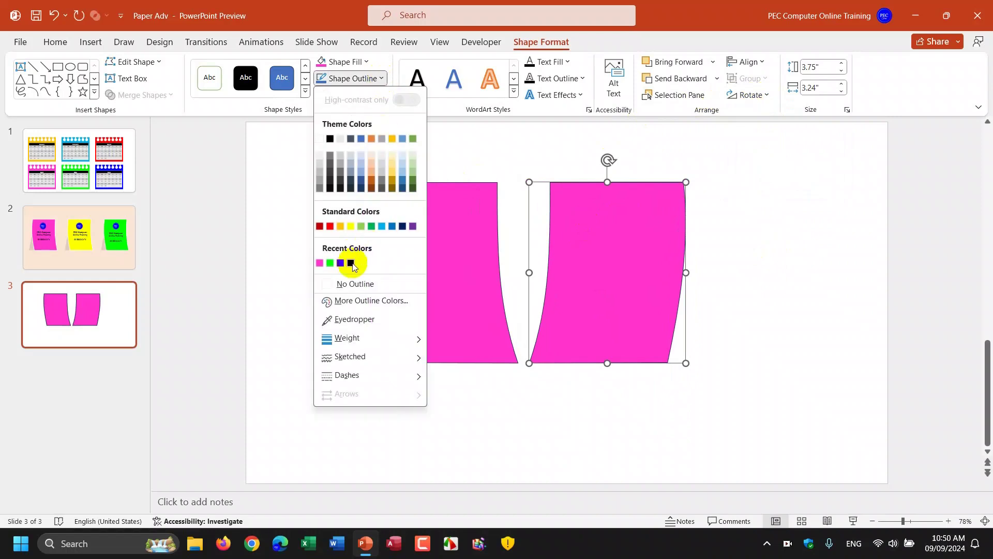
left_click(351, 284)
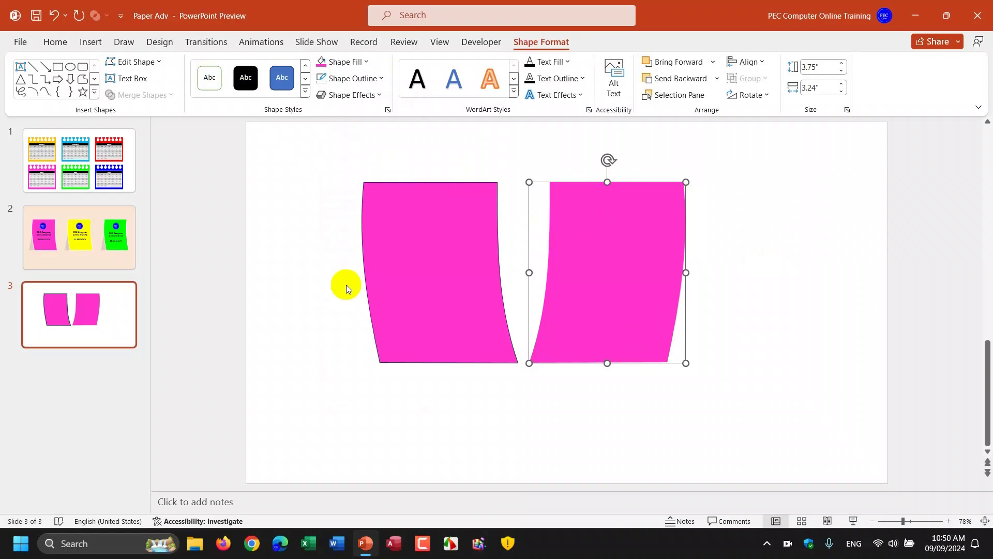
left_click(583, 268)
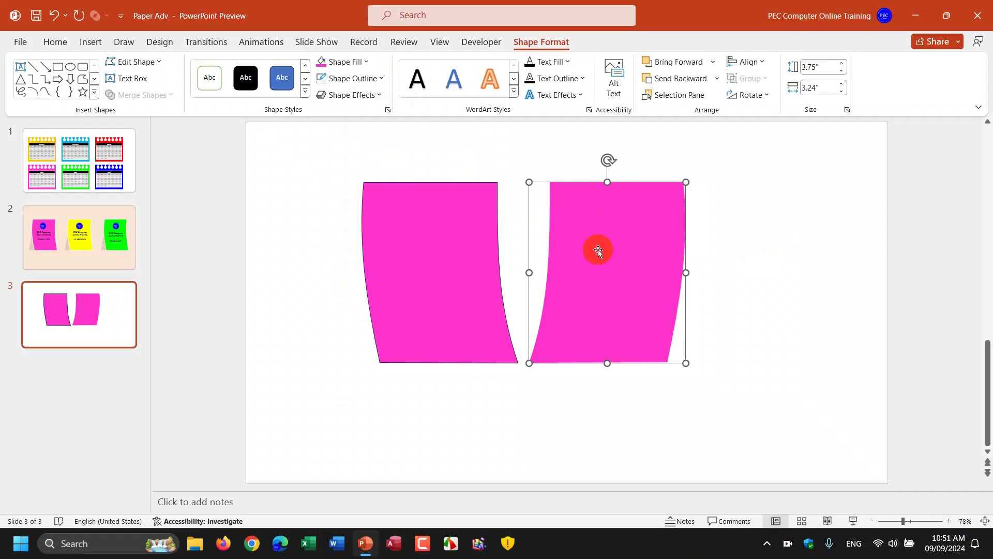
Switch the right card's fill to Gradient fill in Format Shape
right_click(599, 251)
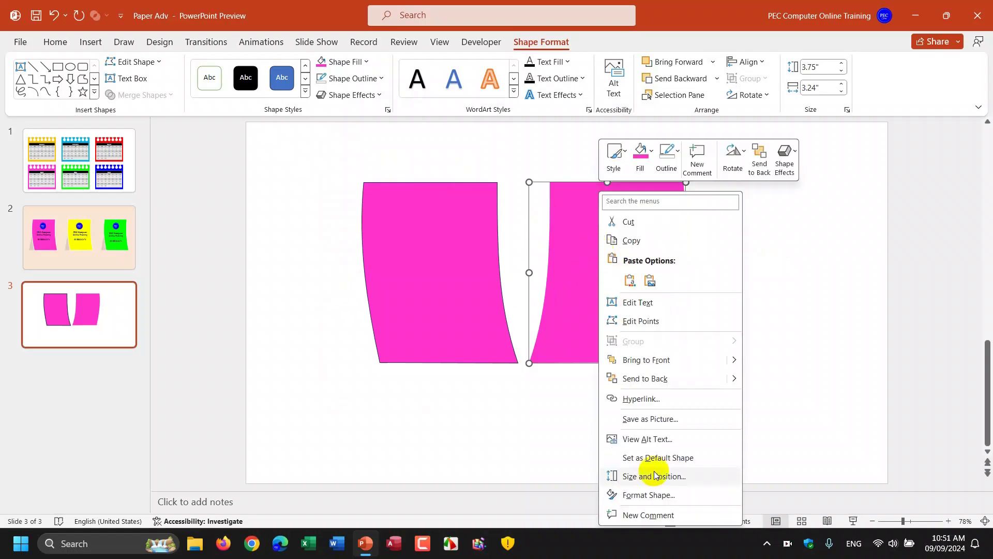
left_click(655, 495)
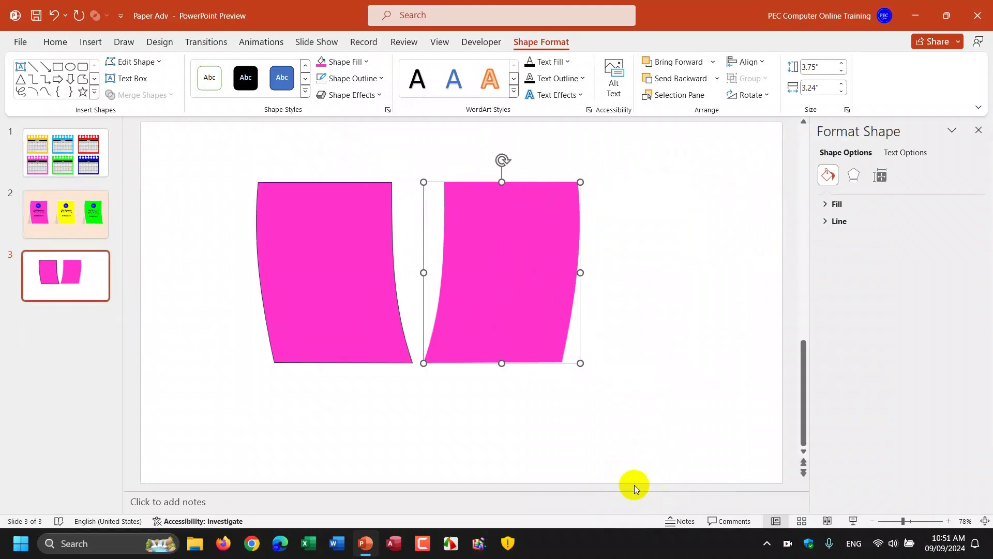
left_click(826, 204)
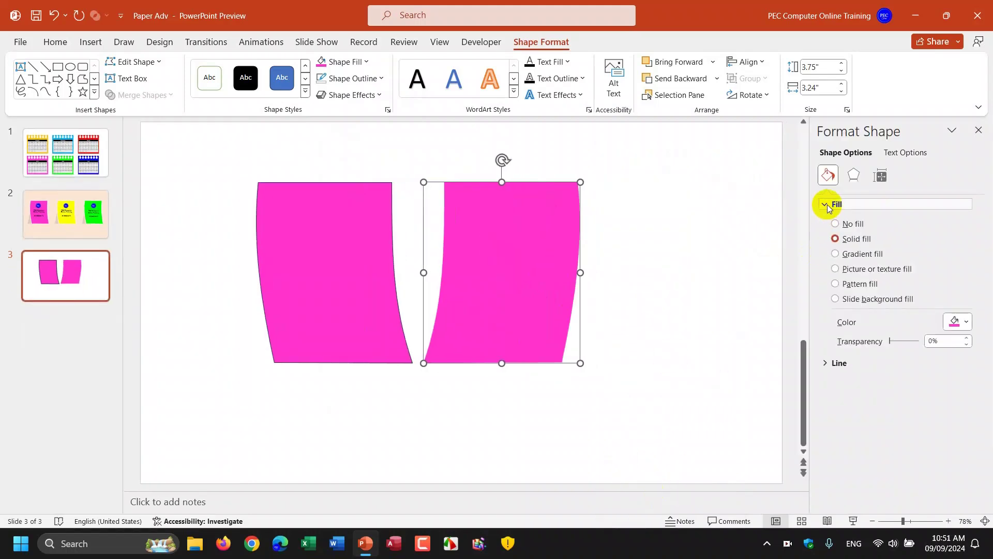
left_click(835, 254)
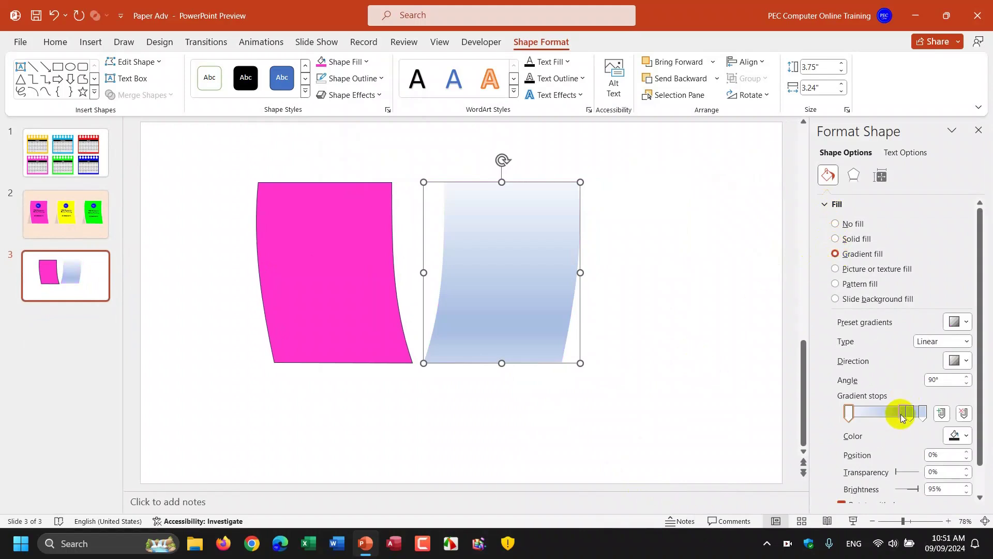
mouse_move(905, 413)
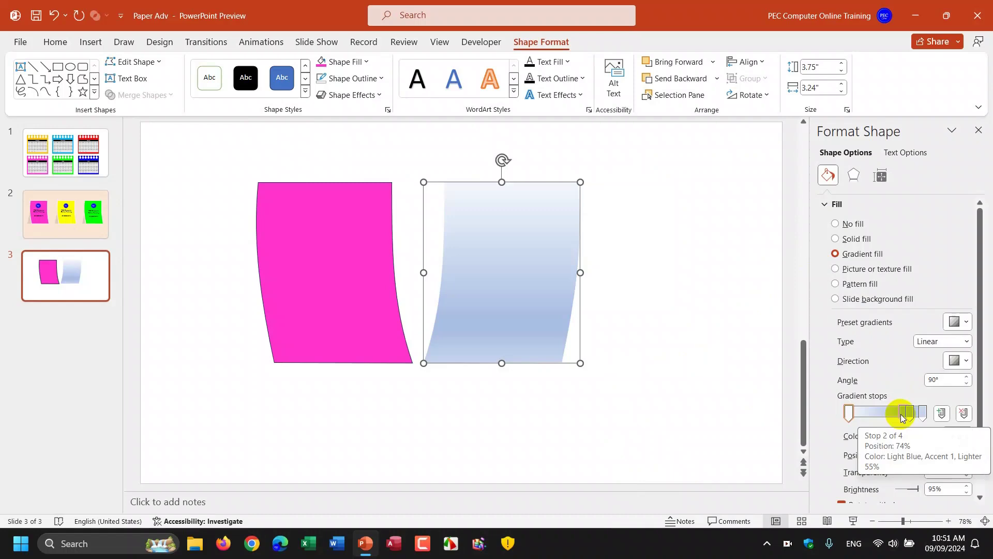
Reduce the gradient to two stops with a near-black end, then compare against slide 2
left_click_drag(901, 415, 907, 437)
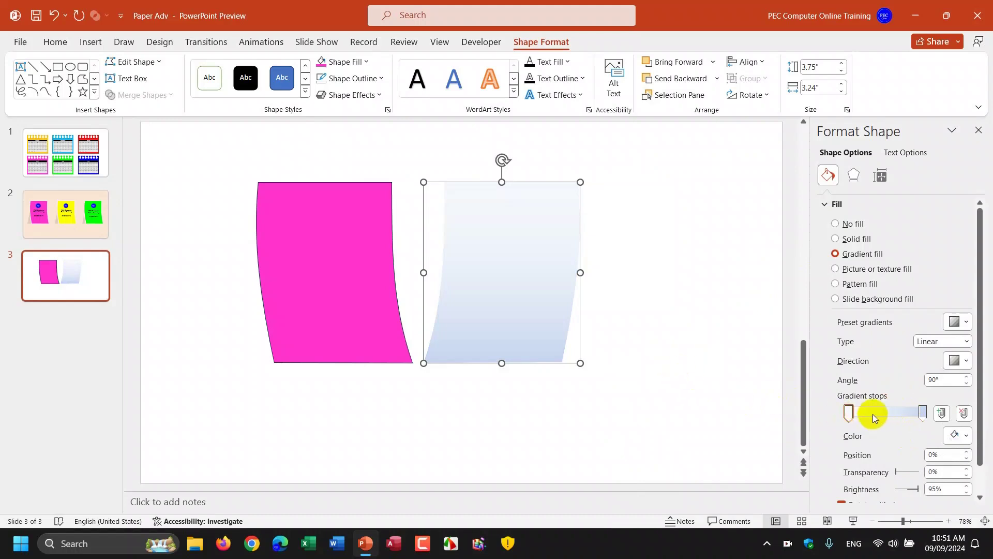
left_click(924, 414)
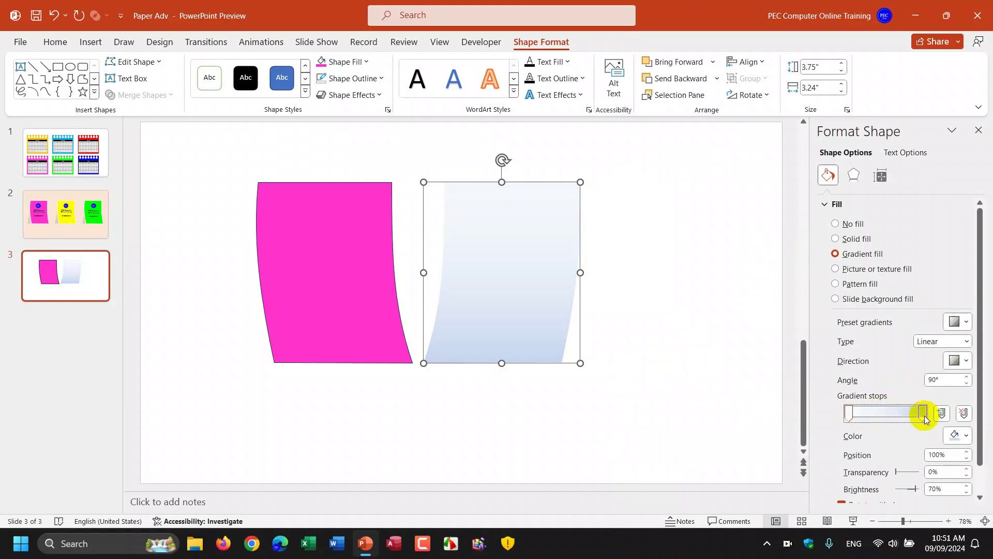
left_click(957, 435)
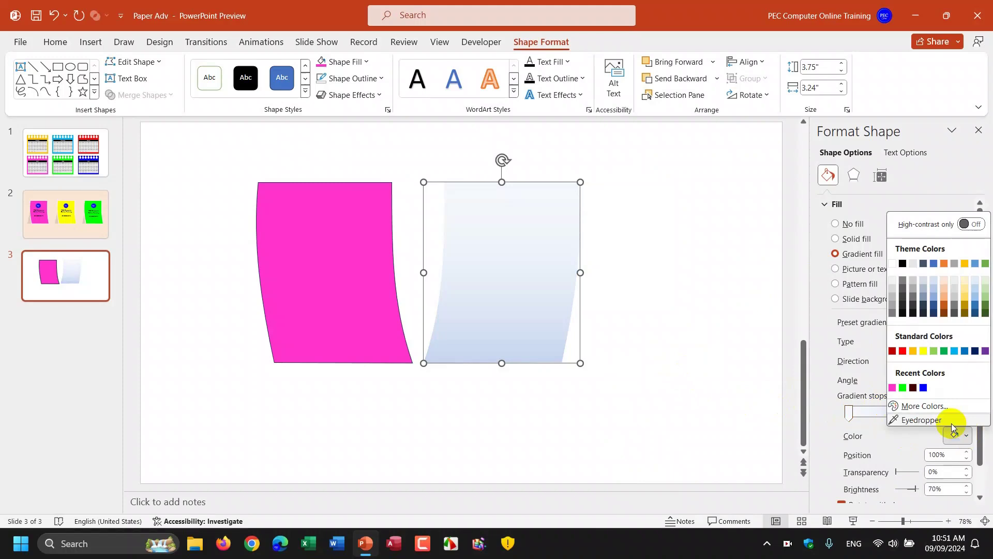
left_click(903, 313)
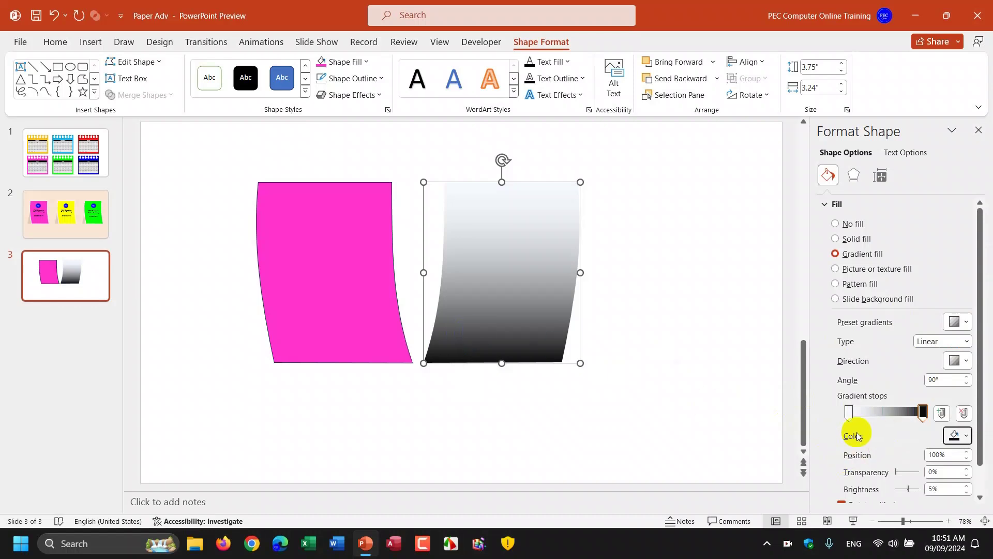
left_click(76, 231)
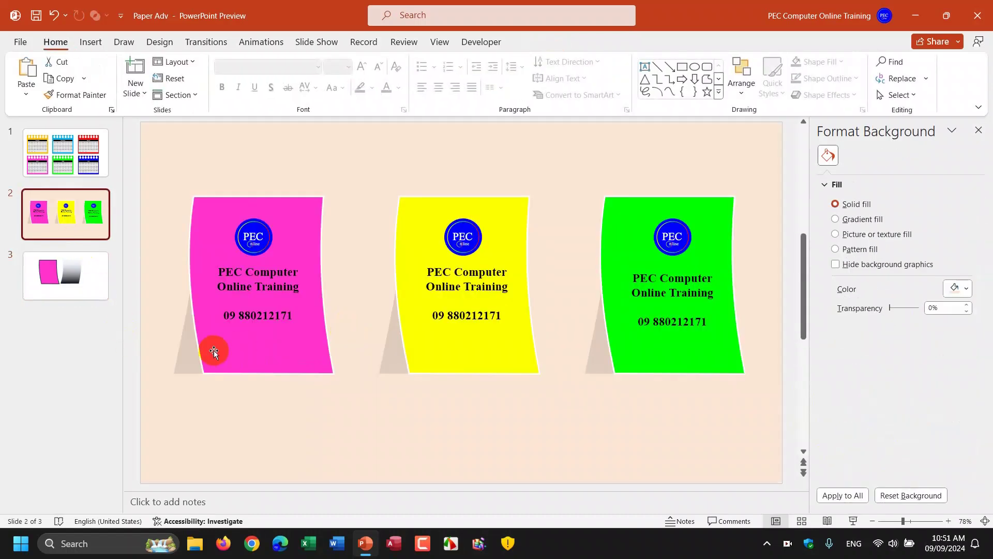
left_click(86, 293)
Set the dark gradient stop to about 73% transparency and move the gradient card onto the pink card
left_click(432, 336)
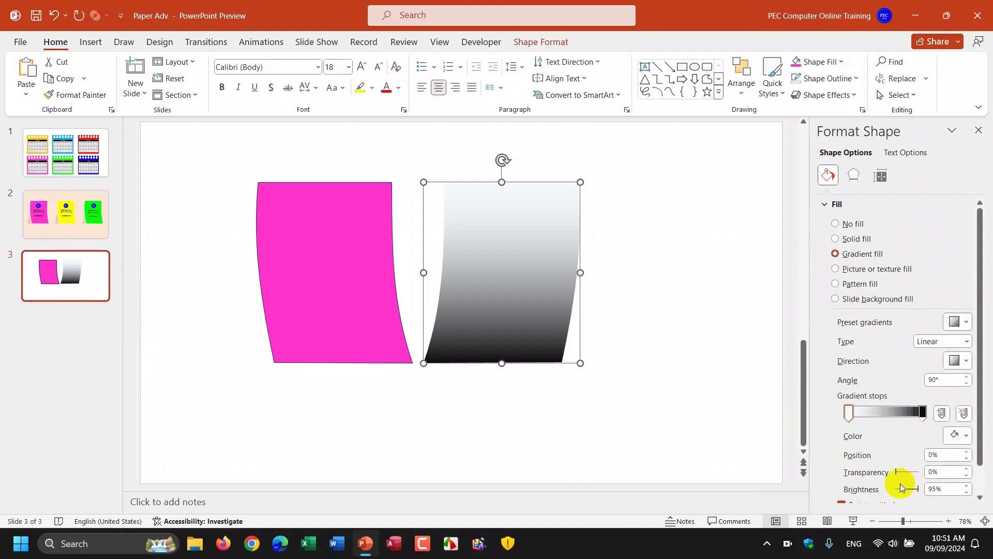
mouse_move(897, 474)
left_mouse_down()
mouse_move(909, 476)
mouse_move(900, 476)
left_mouse_up()
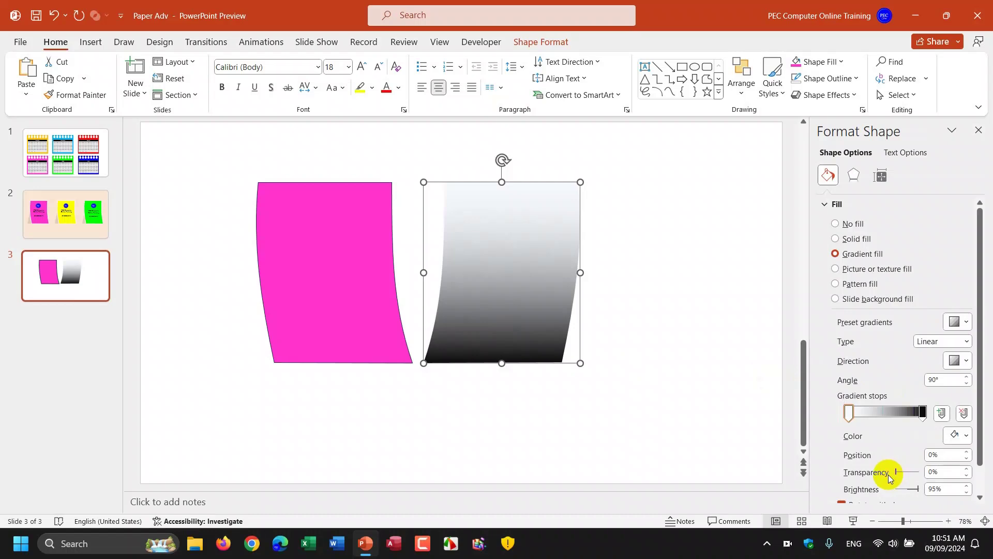
left_click(924, 413)
left_click_drag(896, 472, 914, 473)
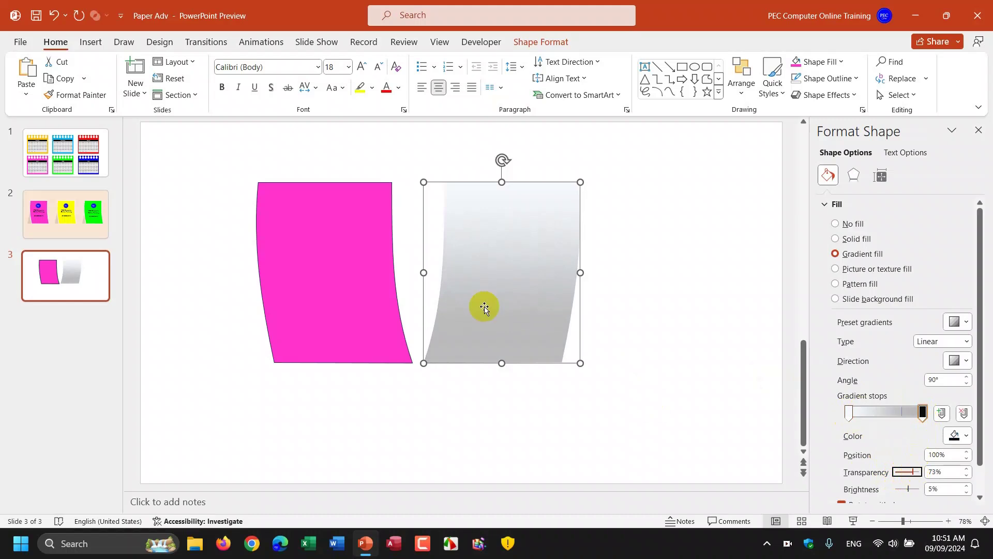
left_click_drag(502, 264, 314, 265)
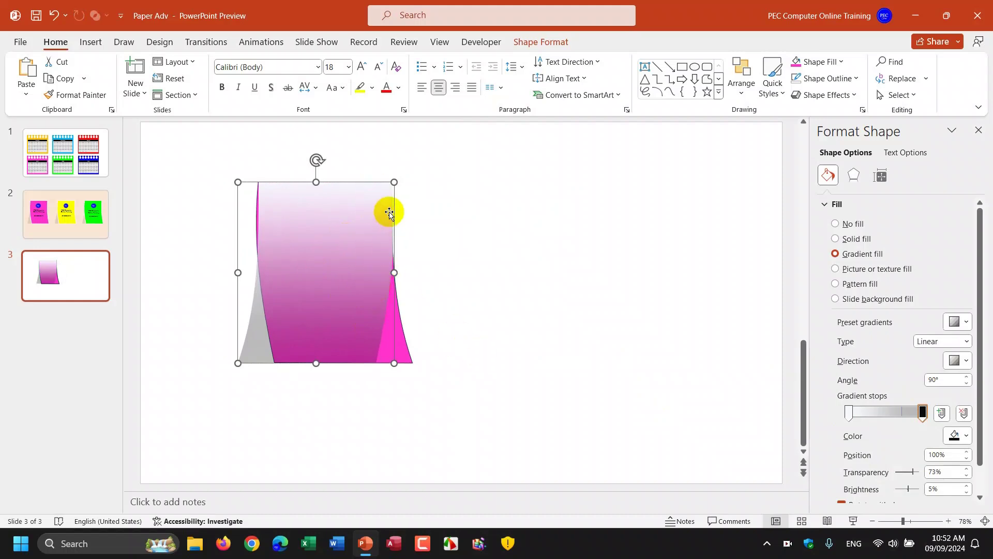
Set the light gradient stop to 66% transparency and curve the gradient card's right edge
left_click(849, 412)
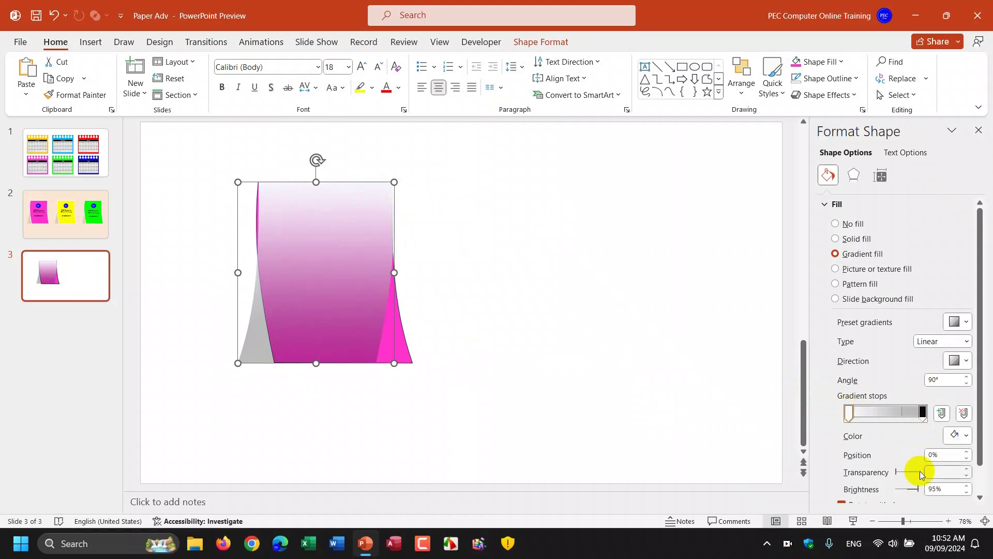
left_click_drag(896, 472, 913, 474)
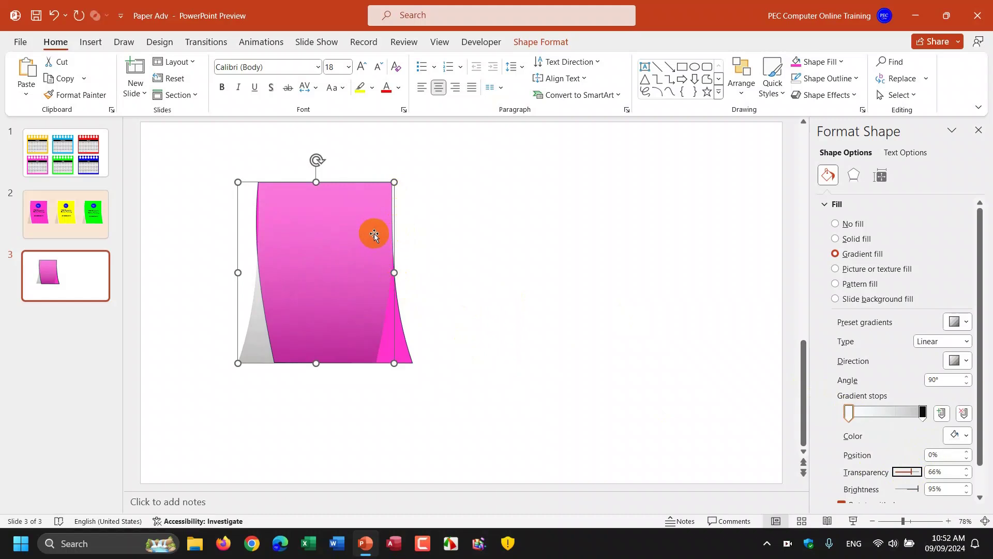
right_click(375, 235)
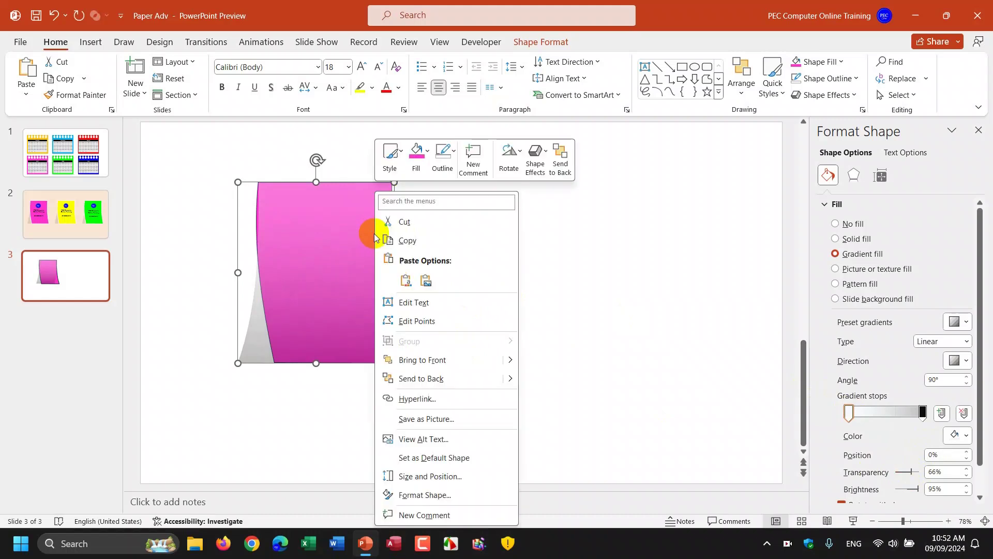
left_click(415, 321)
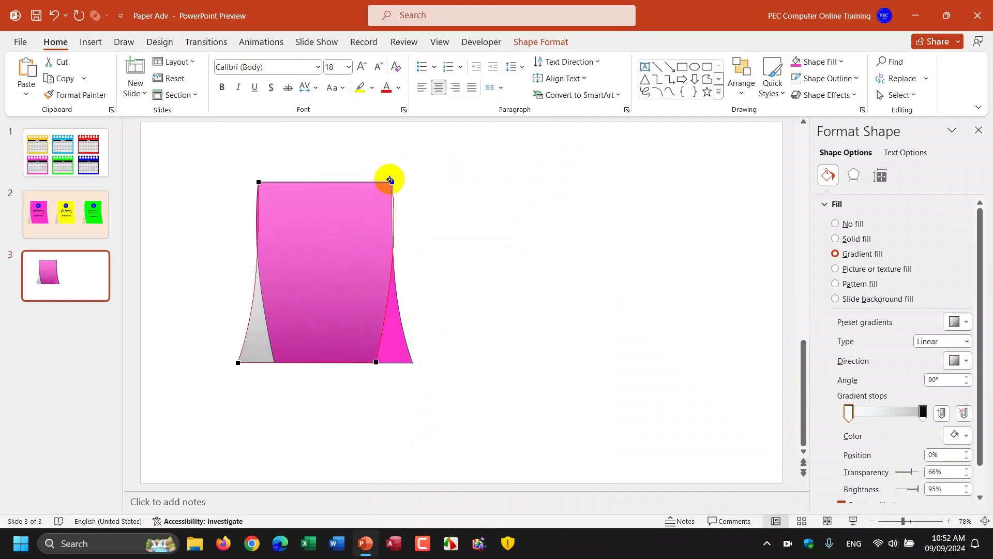
left_click_drag(398, 242, 381, 247)
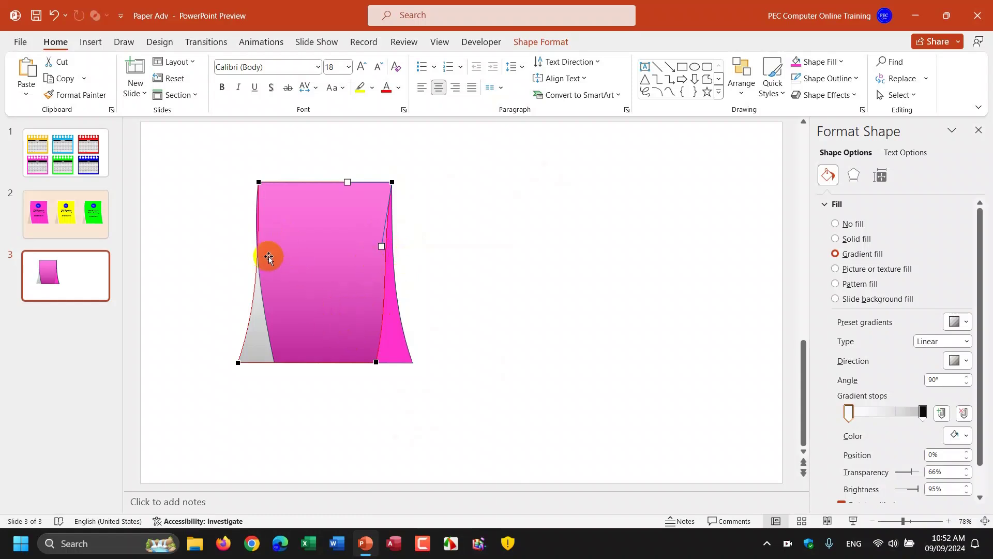
left_click(483, 223)
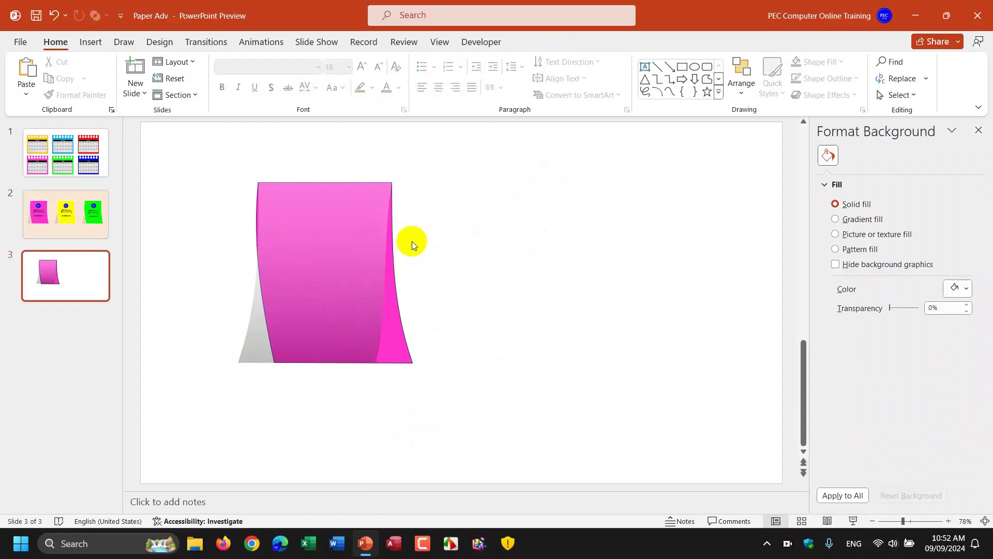
Send the gradient card to the back, behind the pink card
left_click(343, 231)
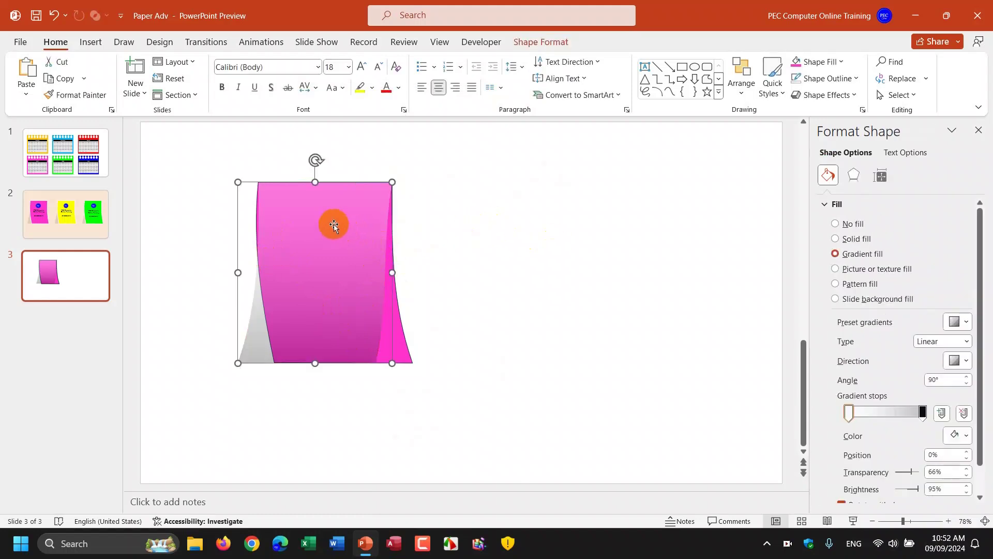
right_click(330, 218)
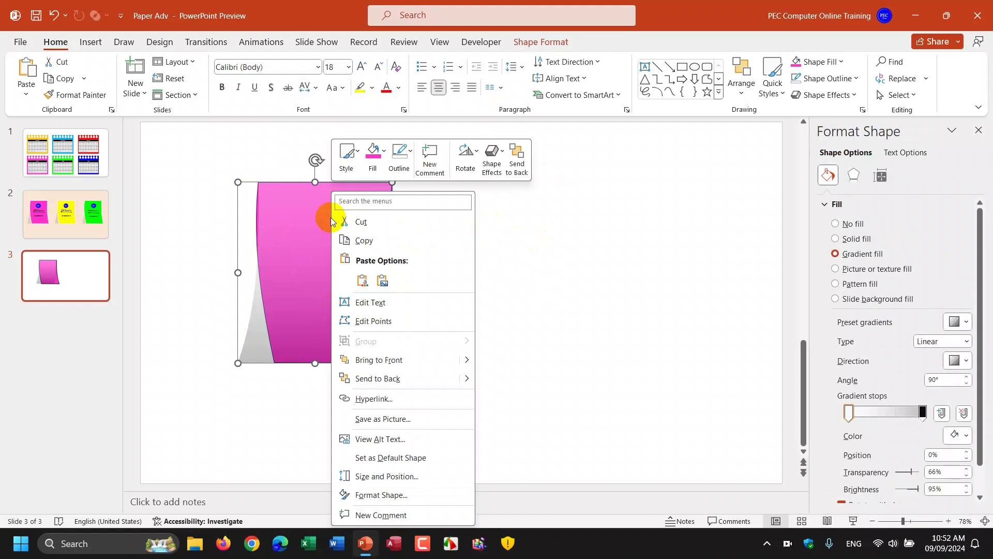
left_click(375, 379)
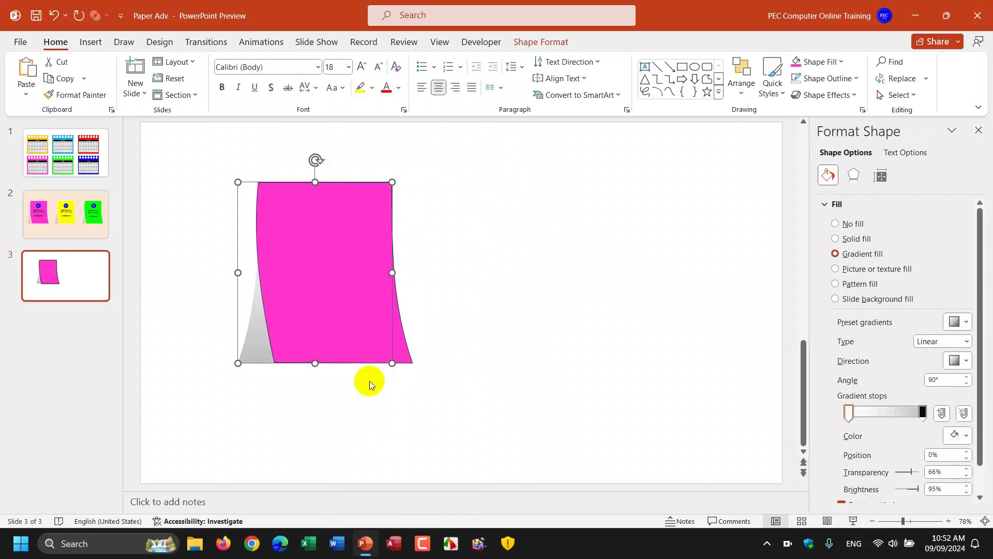
Give the pink card a white outline
left_click(585, 330)
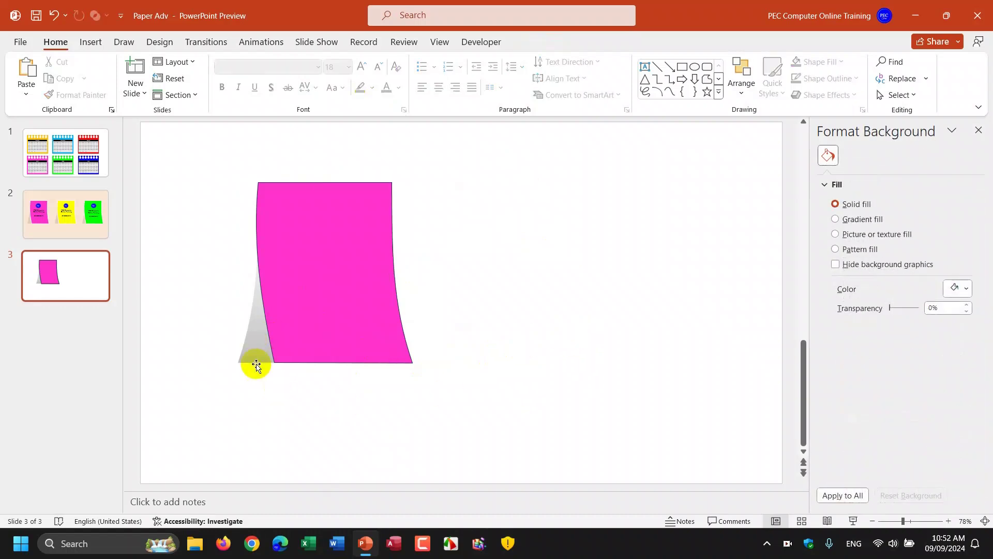
left_click(349, 285)
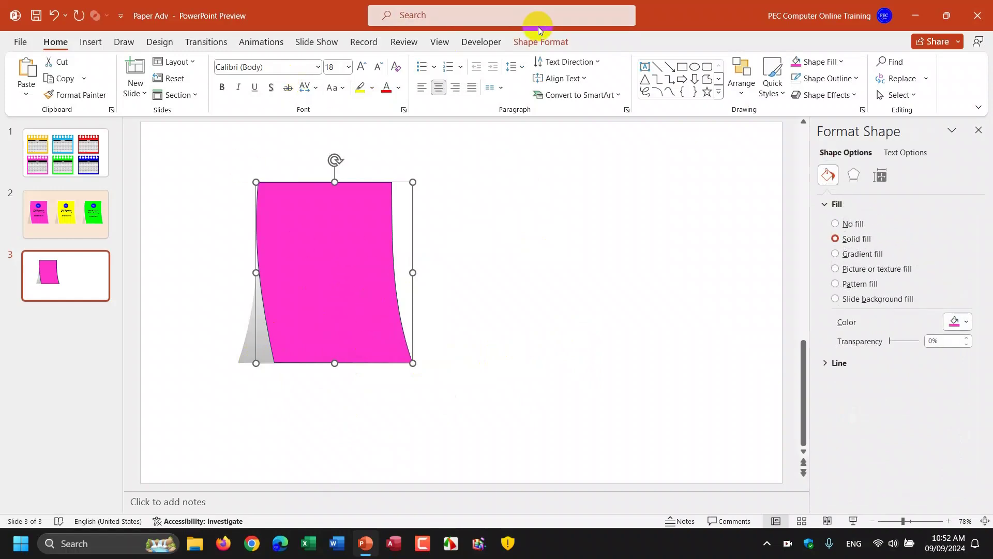
left_click(543, 41)
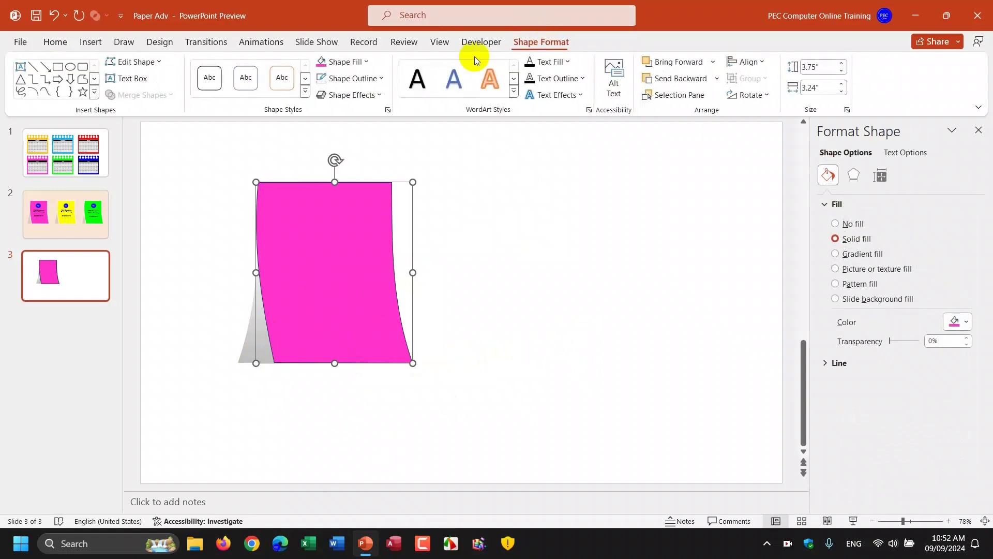
left_click(382, 79)
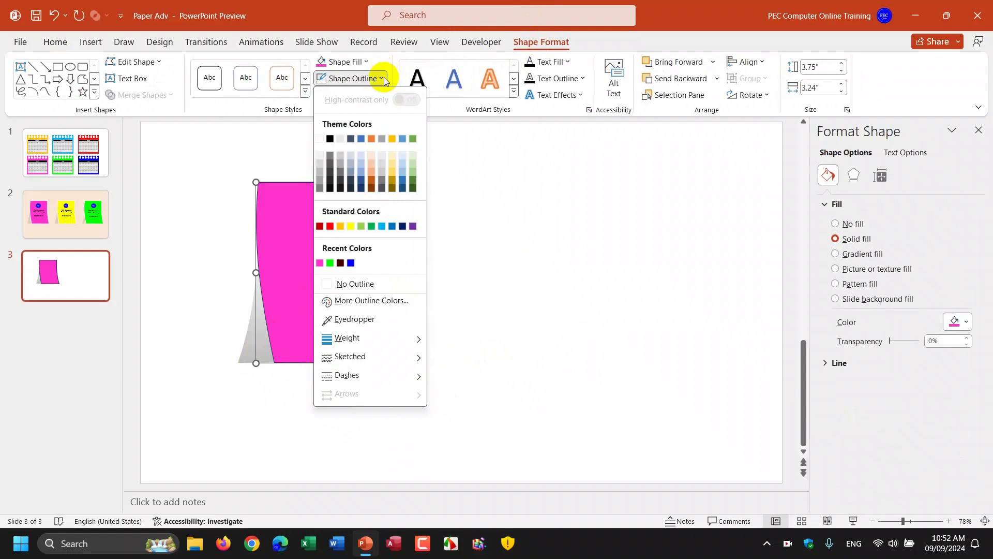
left_click(319, 139)
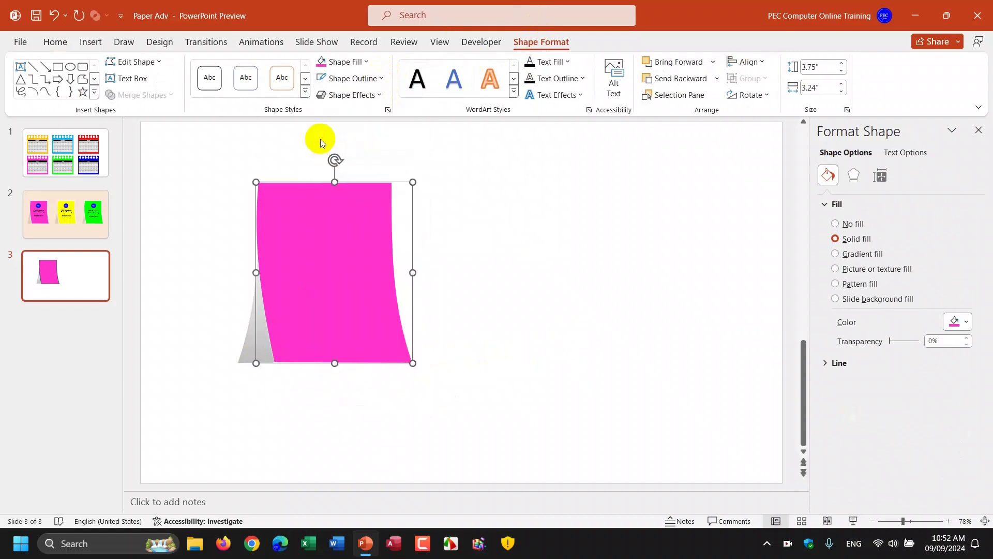
left_click(355, 274)
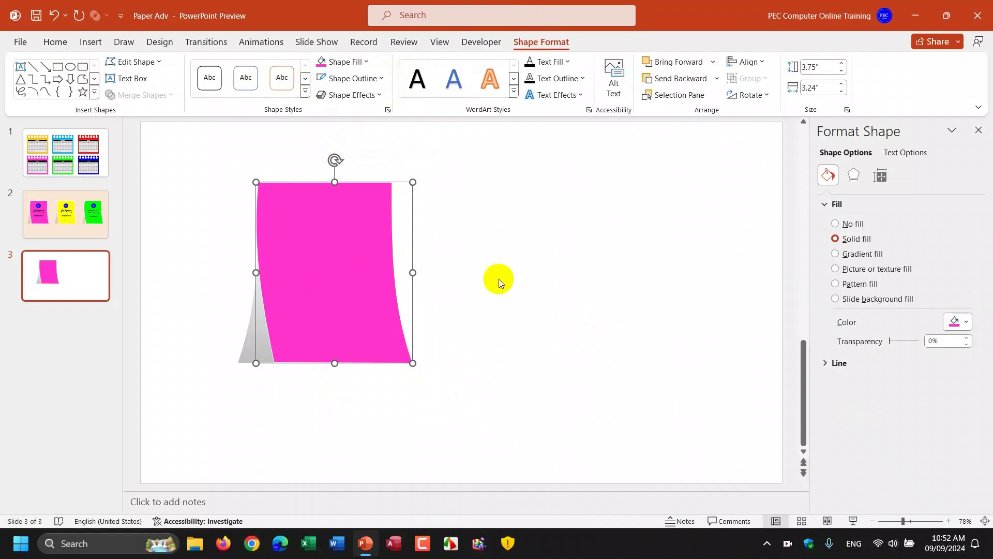
Set the slide background colour to light peach
left_click(595, 267)
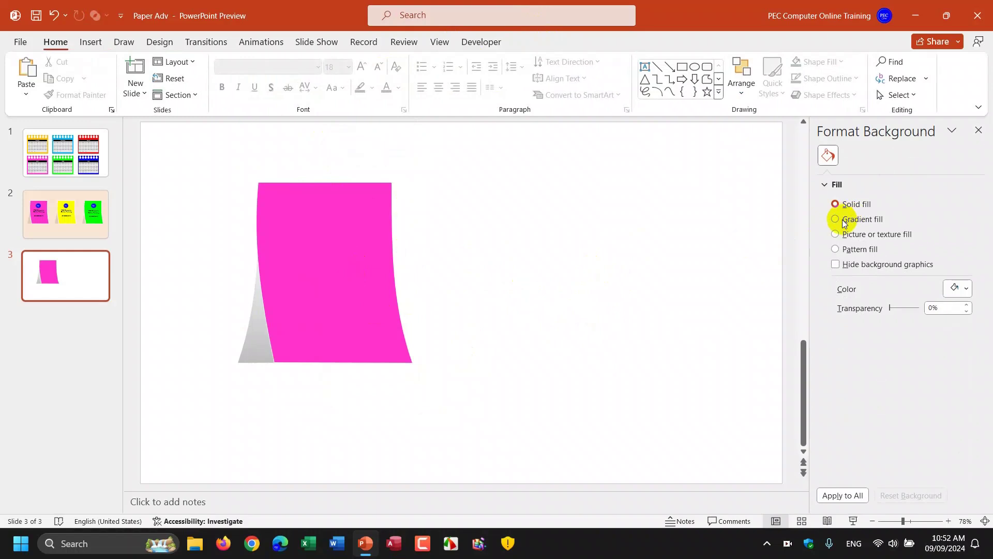
left_click(968, 289)
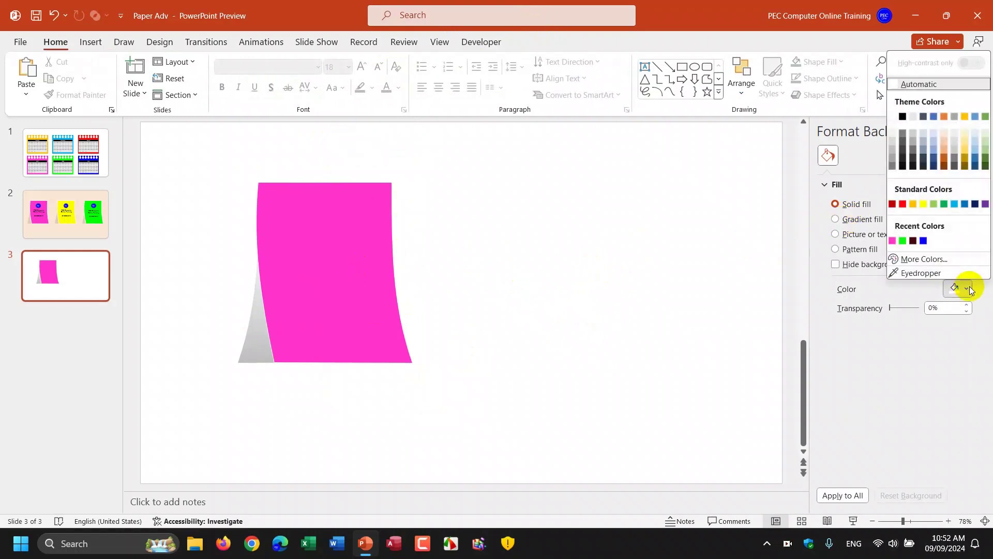
left_click(944, 141)
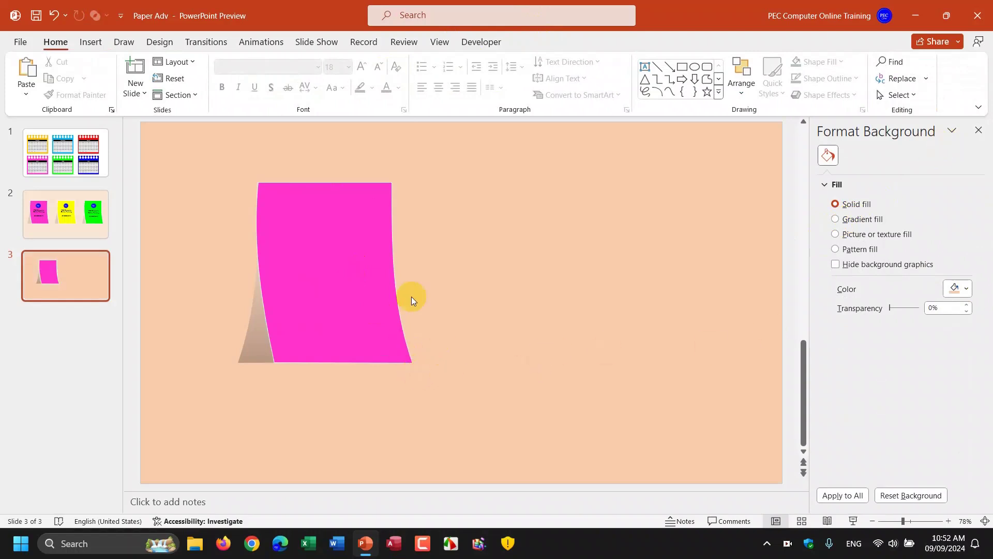
Make the pink card's white outline 3 pt thick
left_click(372, 321)
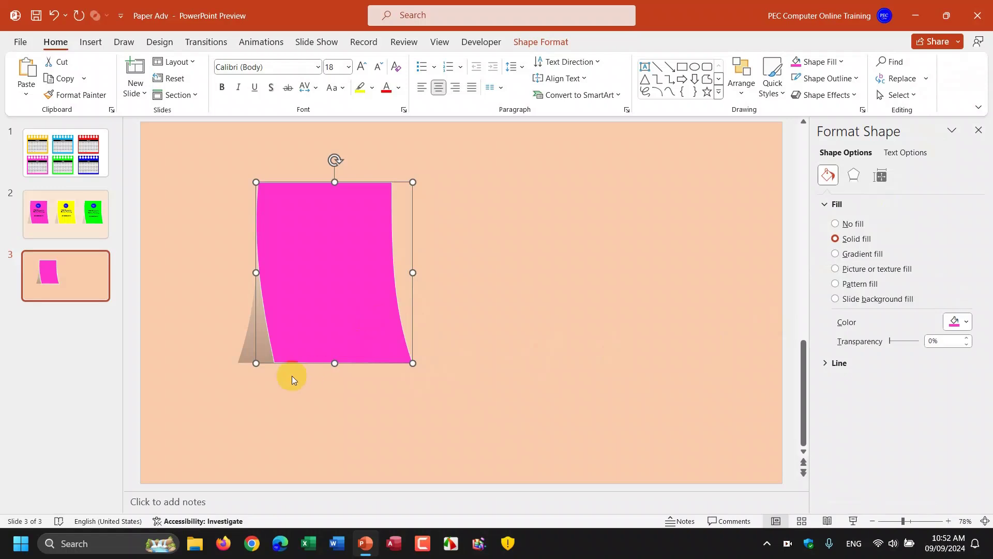
left_click(541, 41)
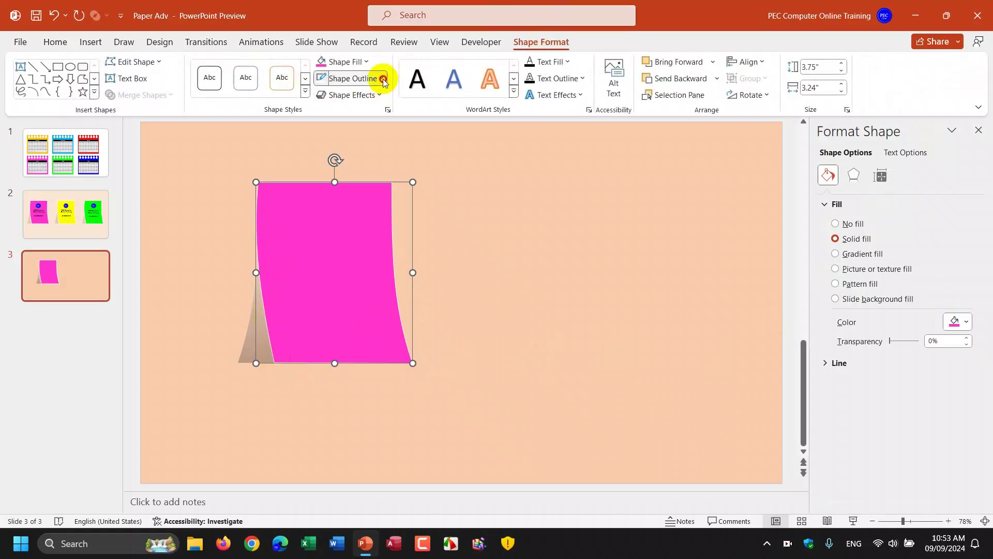
left_click(382, 78)
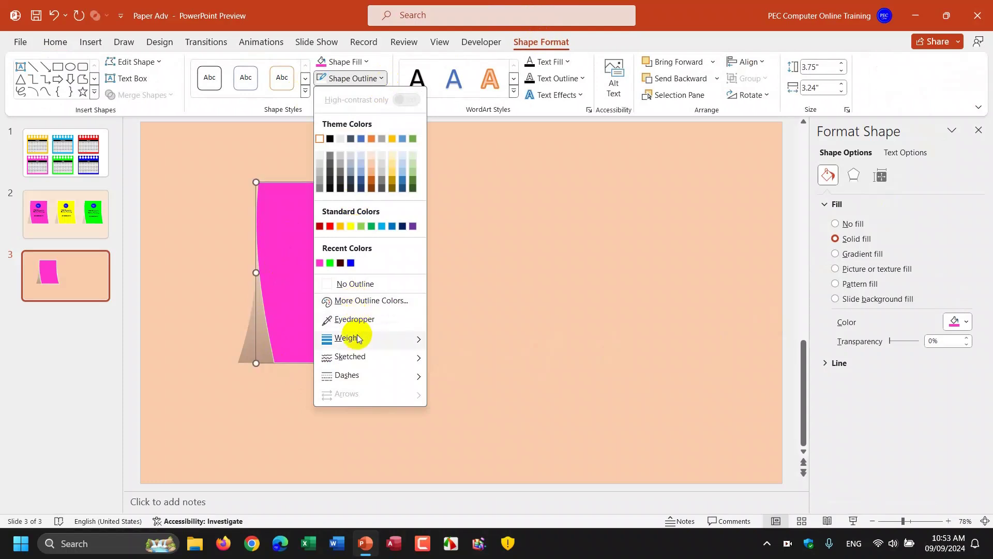
mouse_move(347, 337)
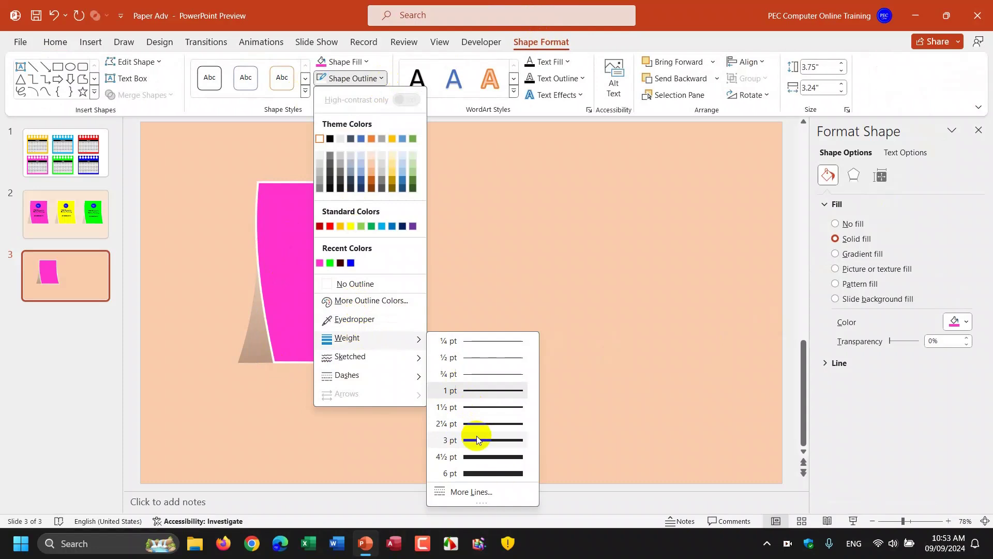
left_click(476, 440)
left_click(582, 288)
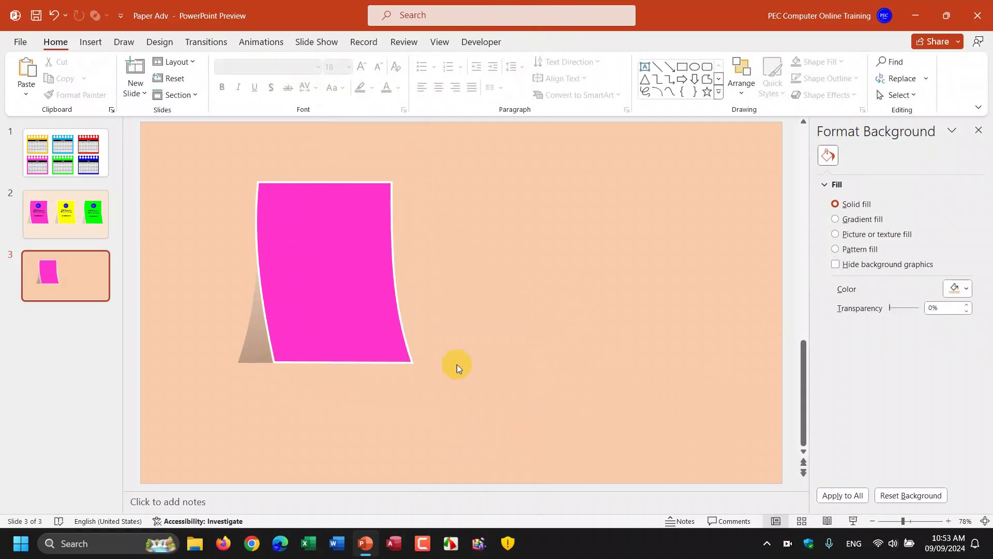
Select the pink card and its grey back piece together and group them with Ctrl+G
left_click(311, 330)
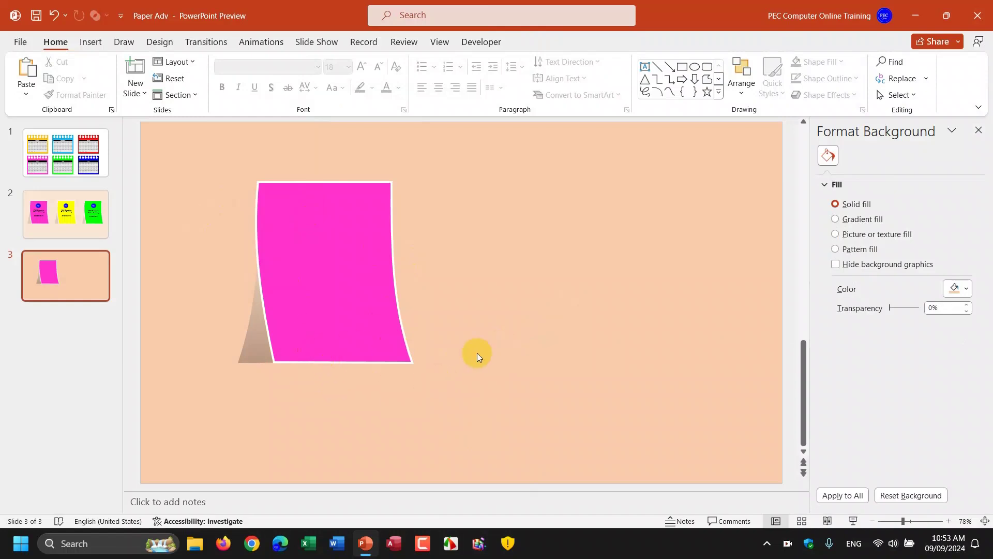
left_click_drag(199, 149, 542, 460)
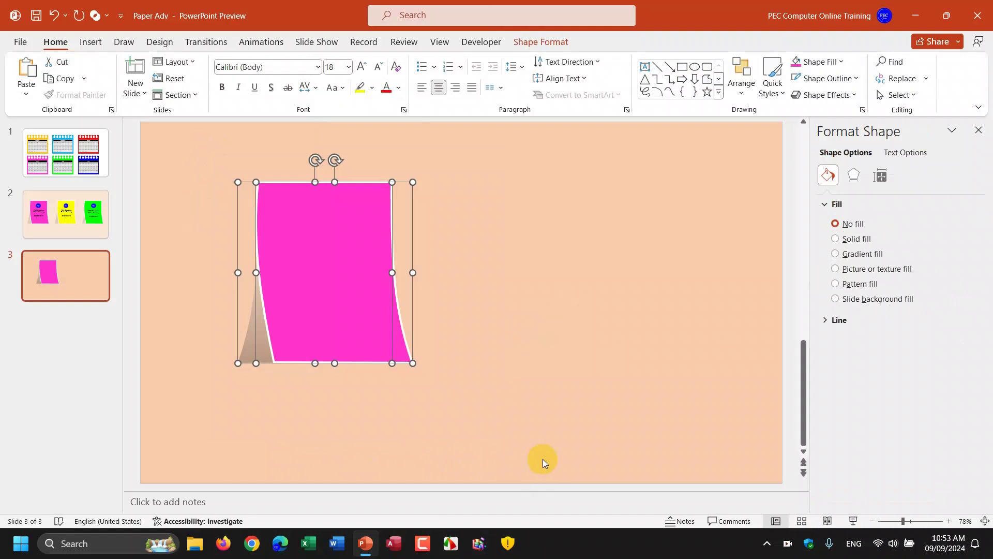
key("ctrl+g")
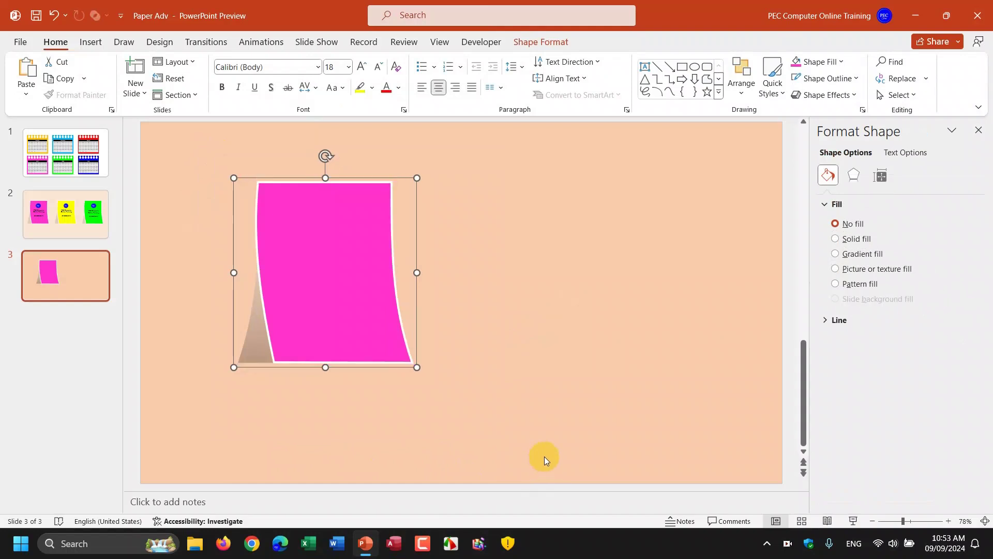
left_click(570, 403)
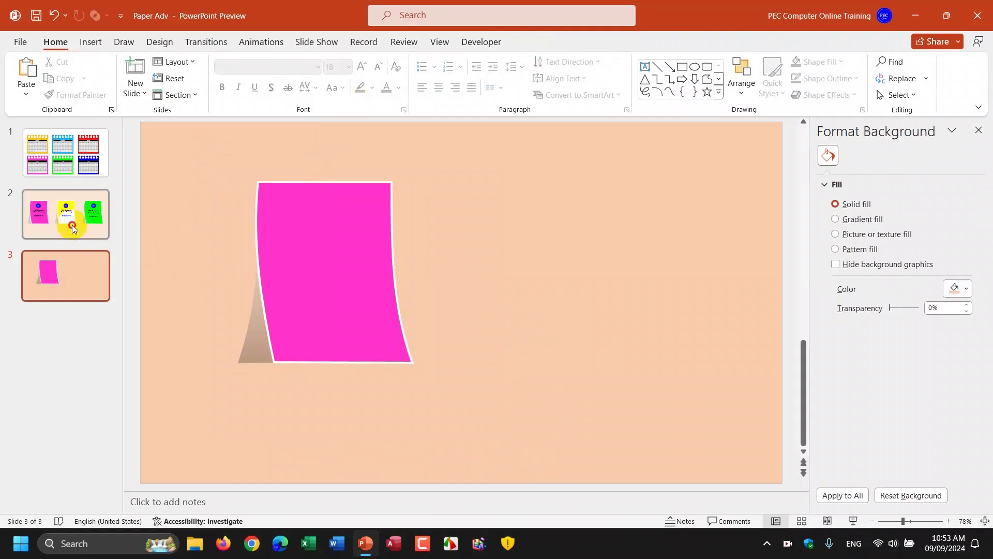
On slide 2, select the PEC logo on the pink card and bring up the picture insertion choices
left_click(72, 225)
left_click(260, 242)
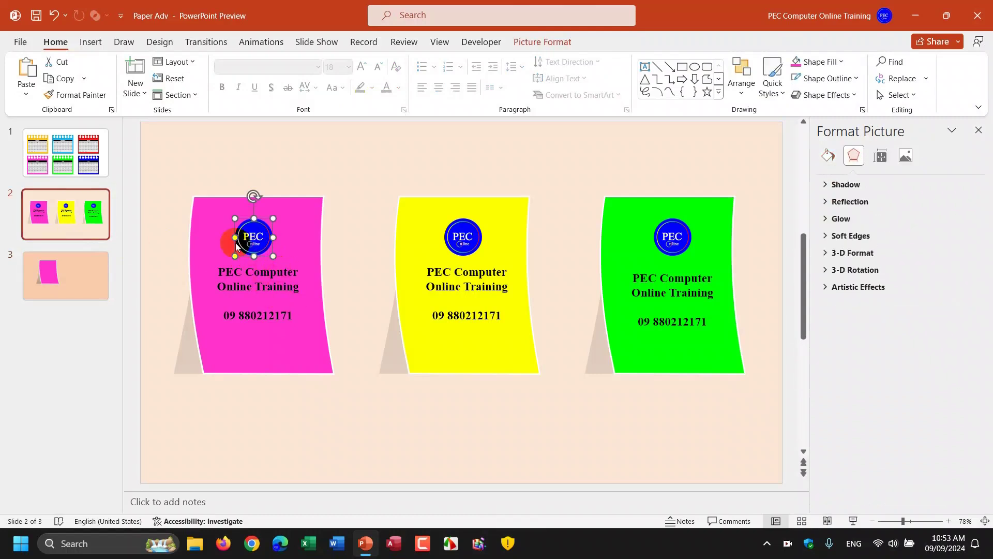
left_click(91, 42)
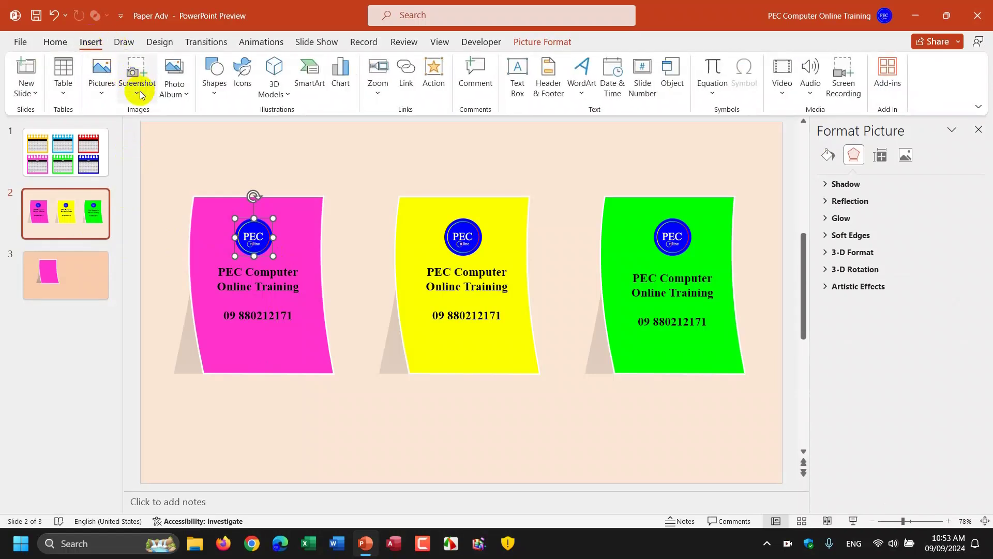
left_click(101, 73)
On slide 3, insert the PEC logo image from the Downloads folder
left_click(75, 294)
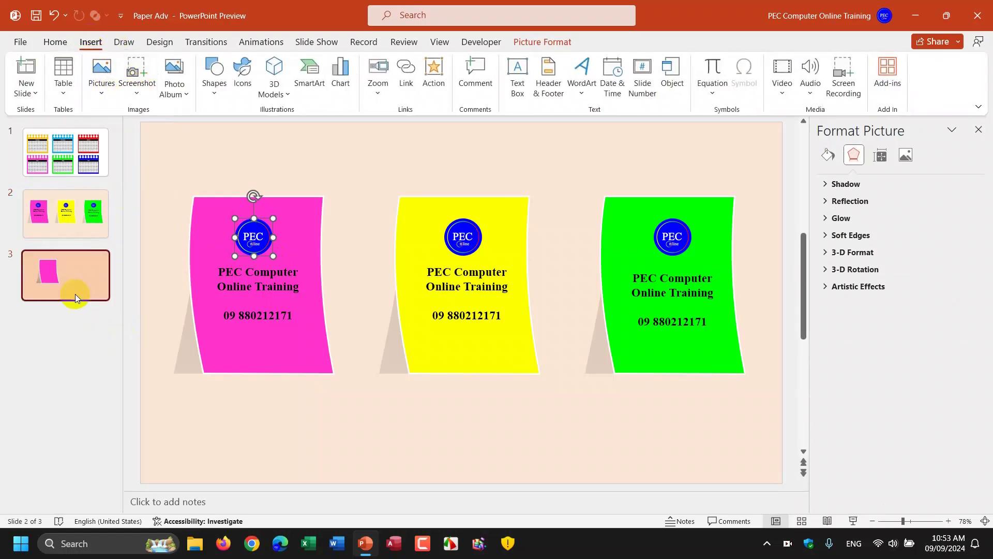
left_click(102, 92)
left_click(114, 134)
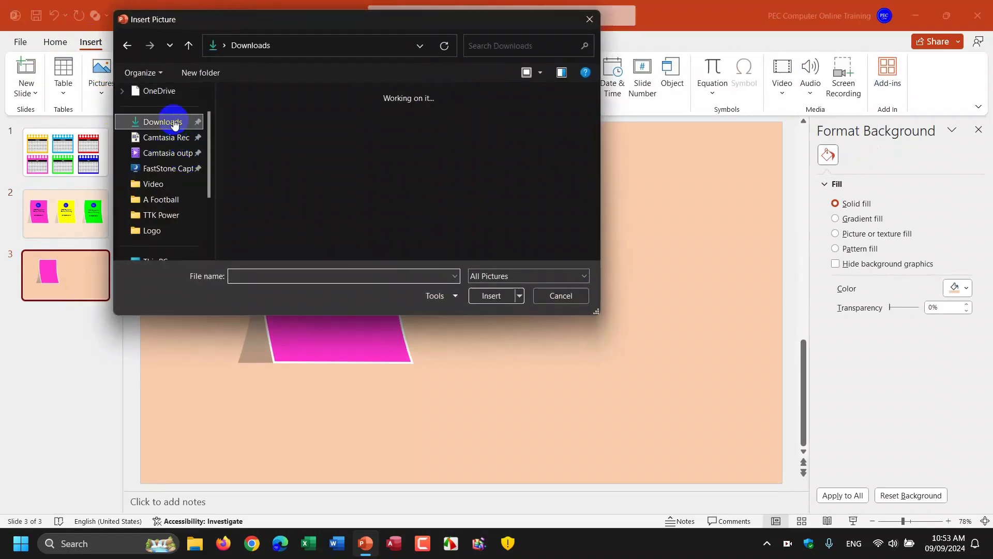
left_click(163, 122)
double_click(259, 227)
Crop the PEC logo to a circle and shrink it to sit atop the pink card
left_click(571, 230)
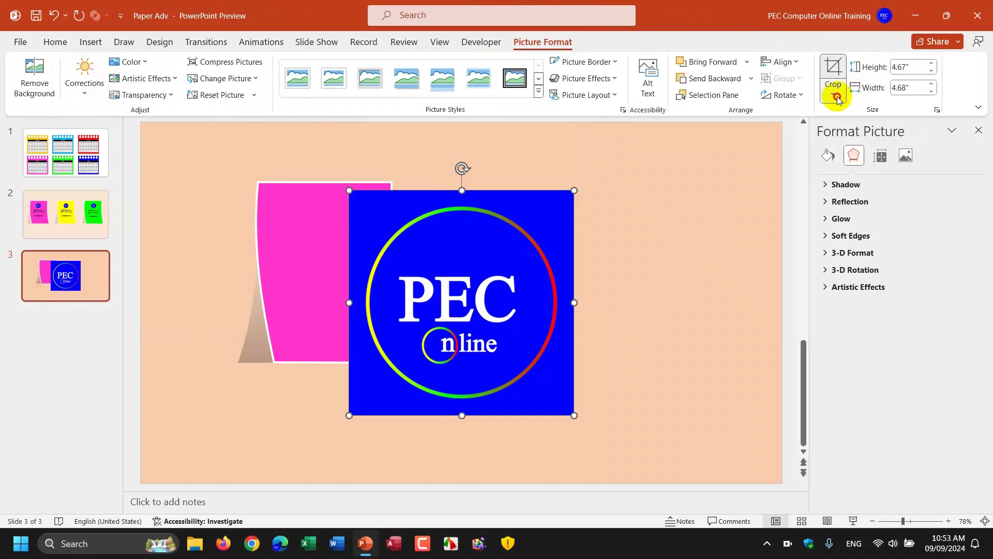
left_click(839, 99)
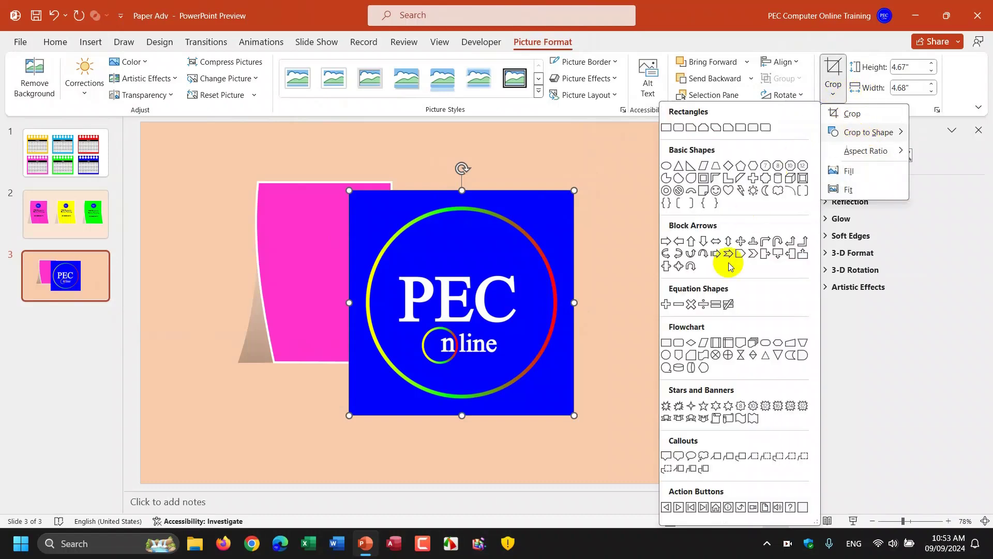
left_click(666, 356)
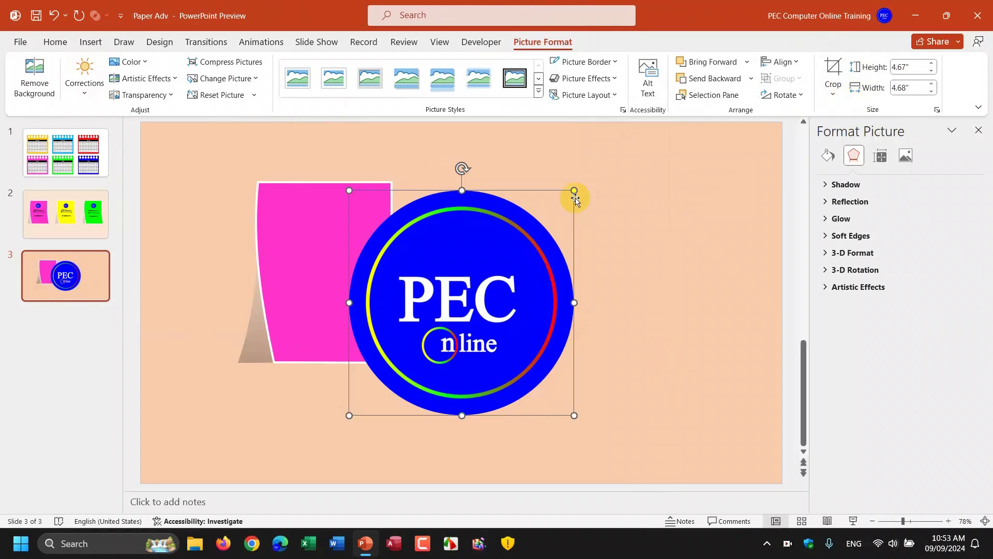
mouse_move(574, 190)
left_mouse_down()
mouse_move(404, 401)
mouse_move(349, 235)
left_mouse_up()
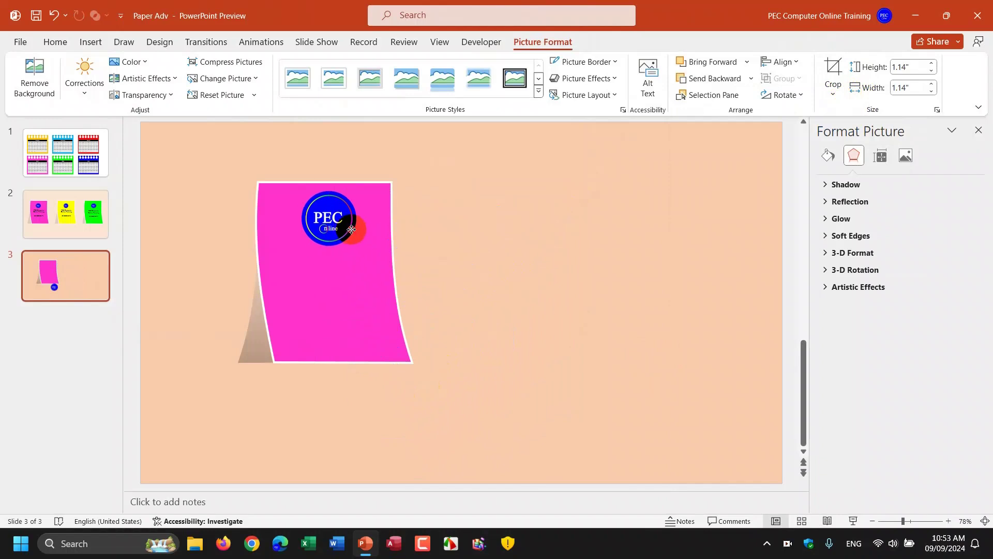
left_click(481, 278)
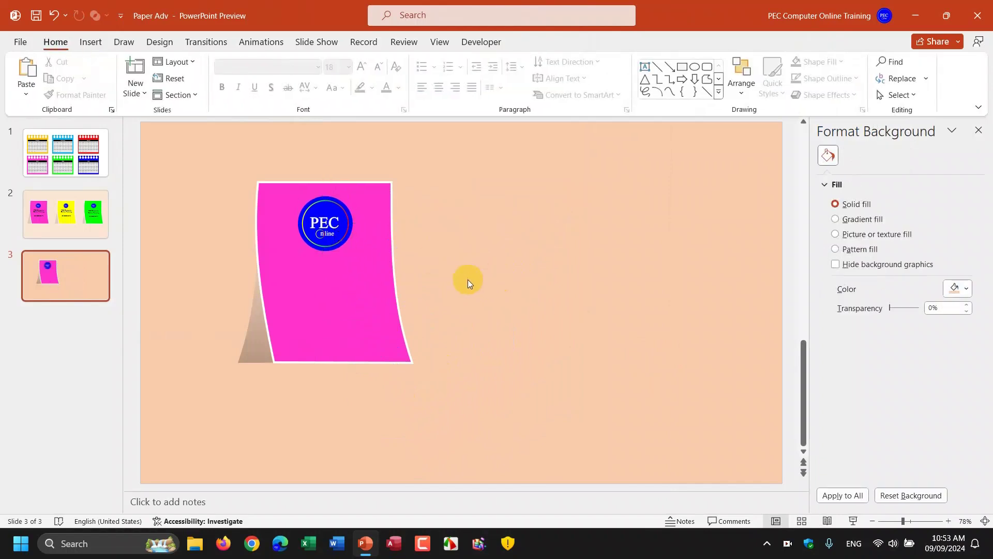
left_click(59, 211)
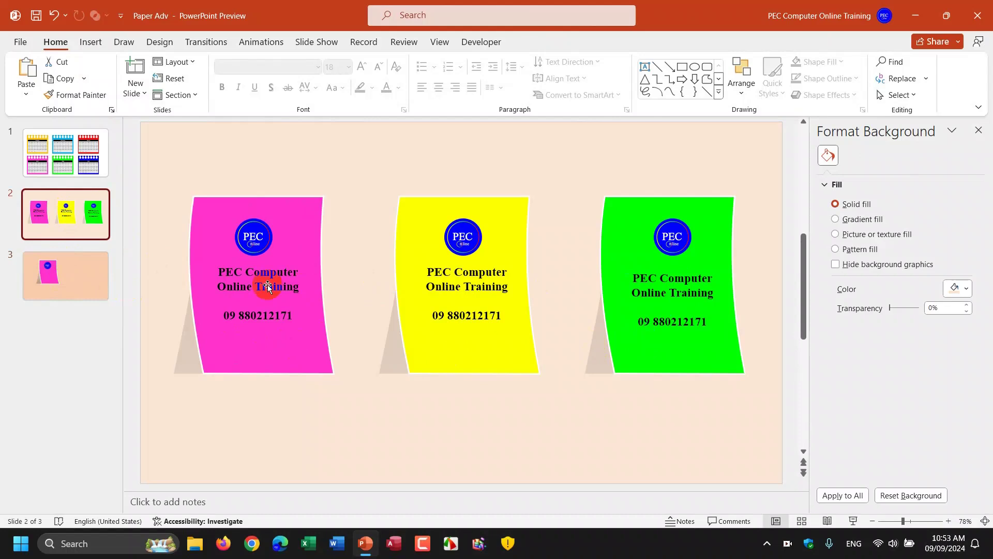
left_click(95, 282)
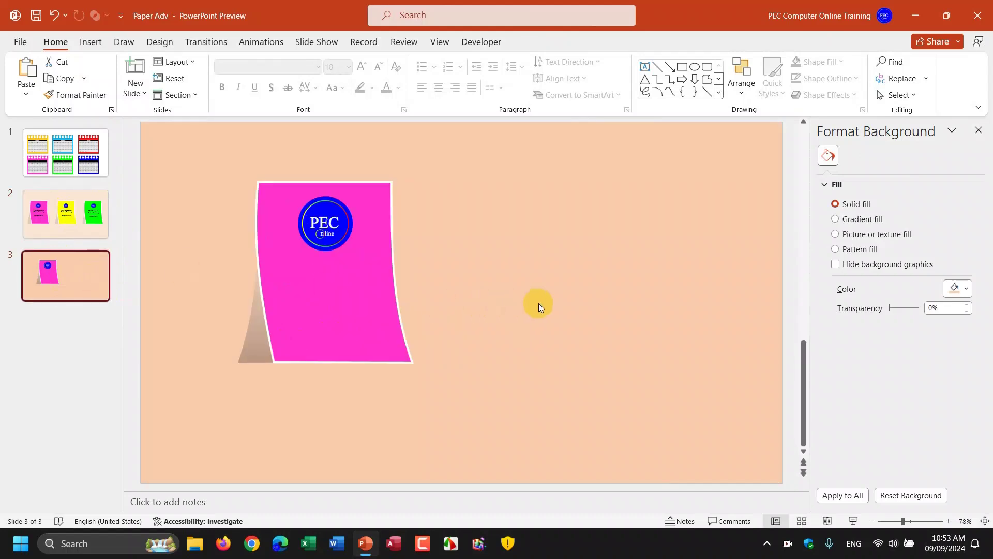